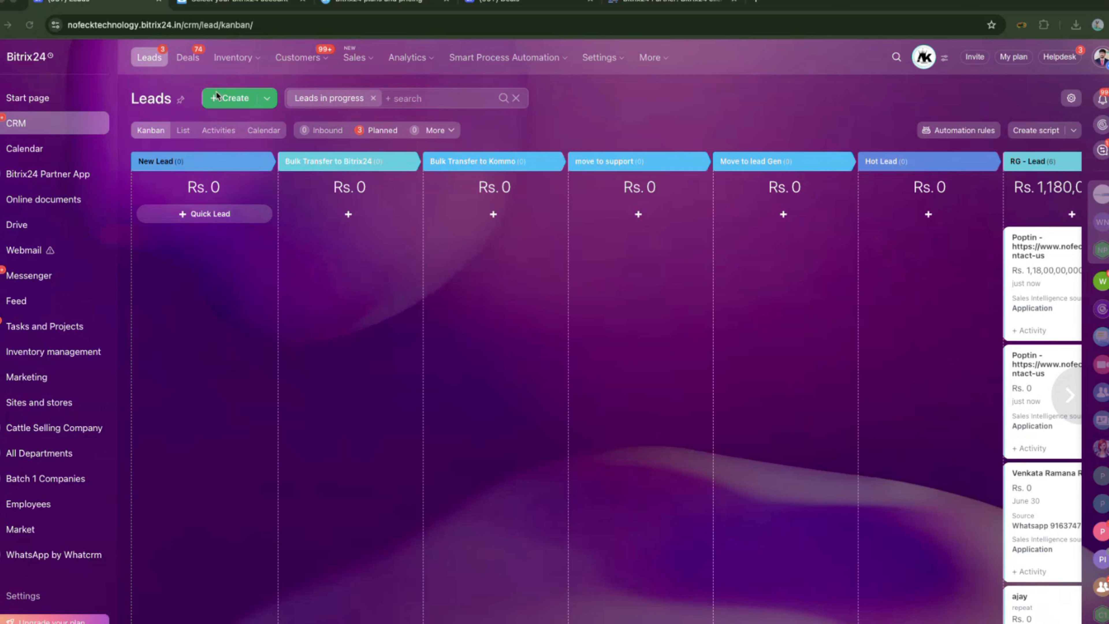
Open an empty New lead form from the Leads kanban and scroll through its default fields.
{"action": "left_click", "coordinate": [230, 101]}
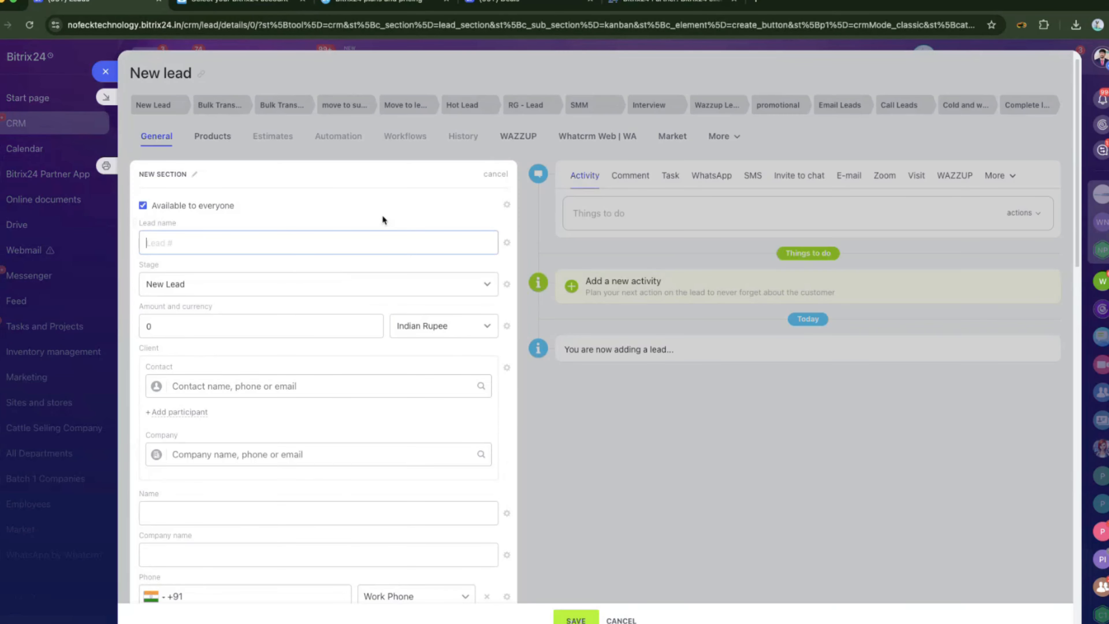
{"action": "scroll", "coordinate": [268, 193], "scroll_direction": "down", "scroll_amount": 10}
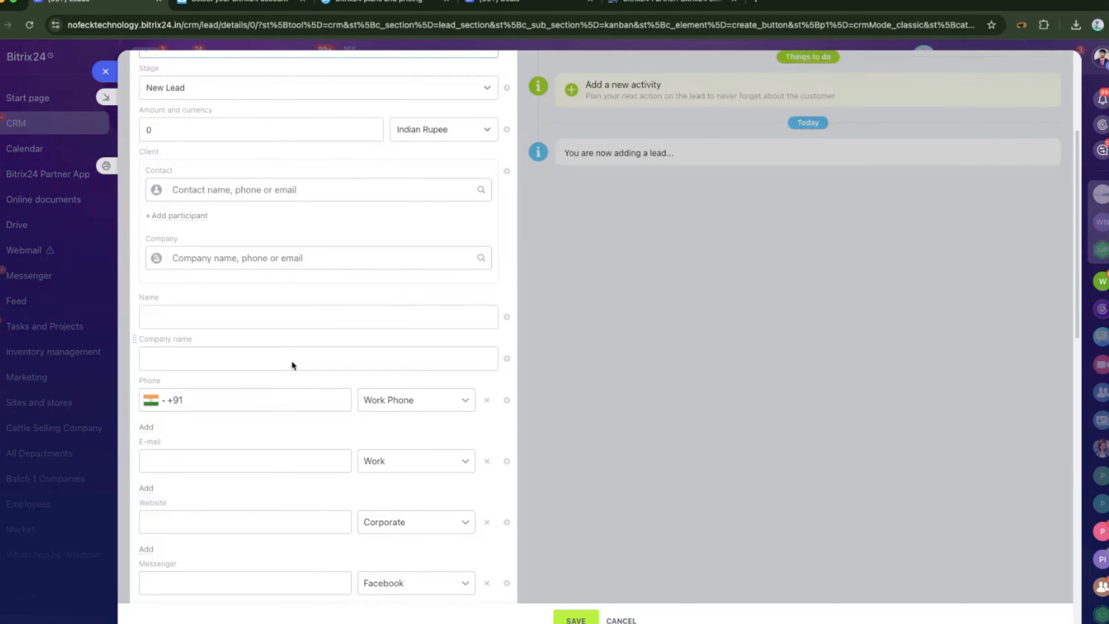
{"action": "scroll", "coordinate": [291, 267], "scroll_direction": "up", "scroll_amount": 10}
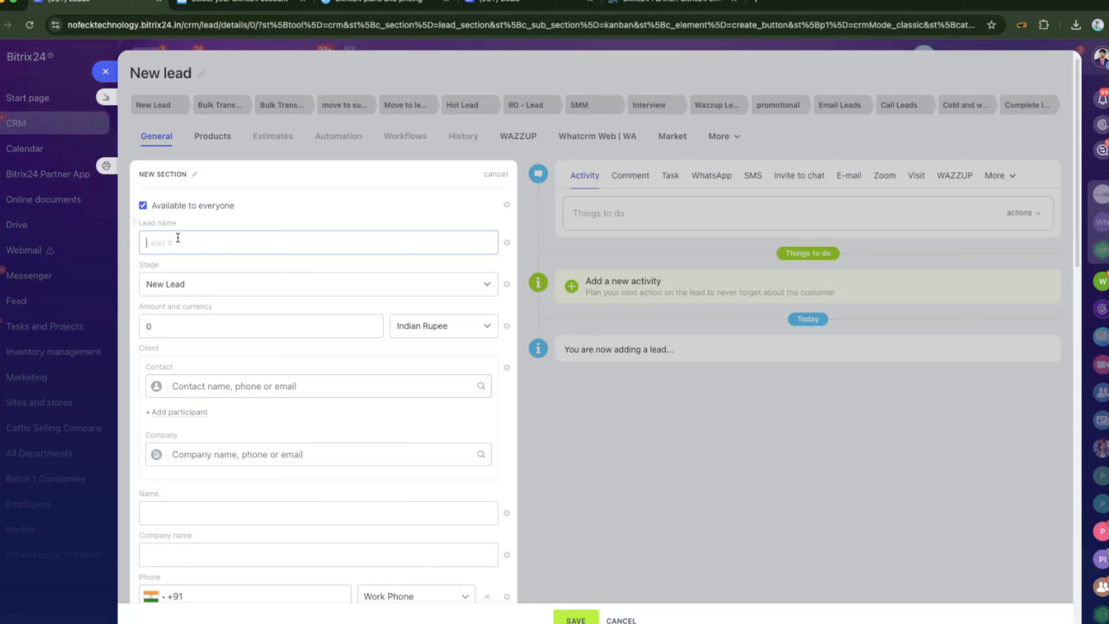
Step through the lead's Amount, title, name, company name, e-mail and phone fields without entering values.
{"action": "left_click", "coordinate": [197, 322]}
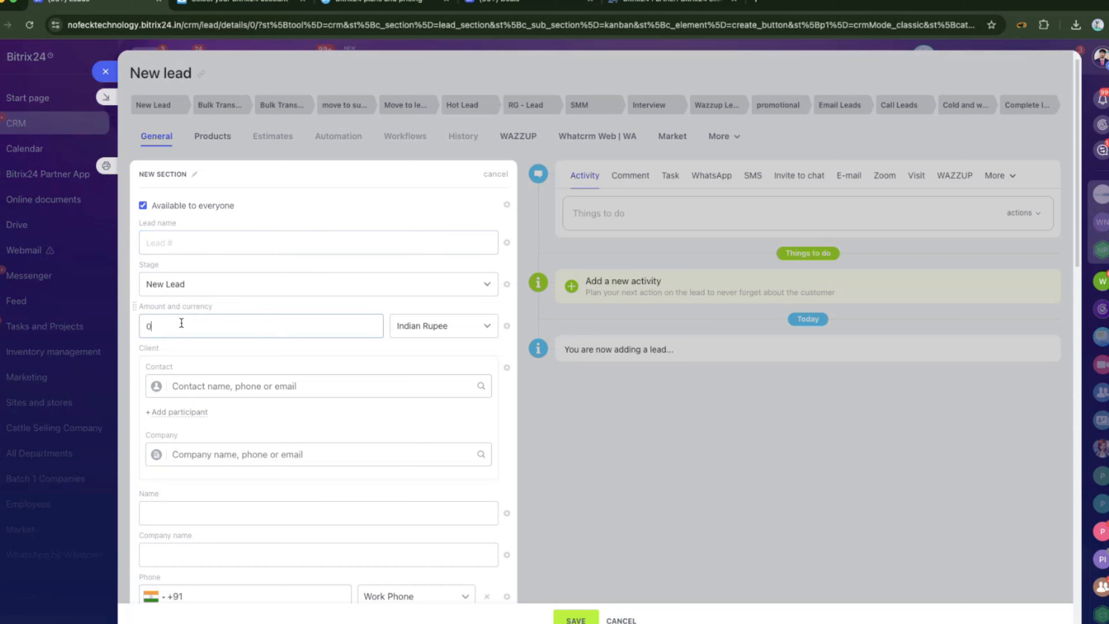
{"action": "left_click", "coordinate": [168, 241]}
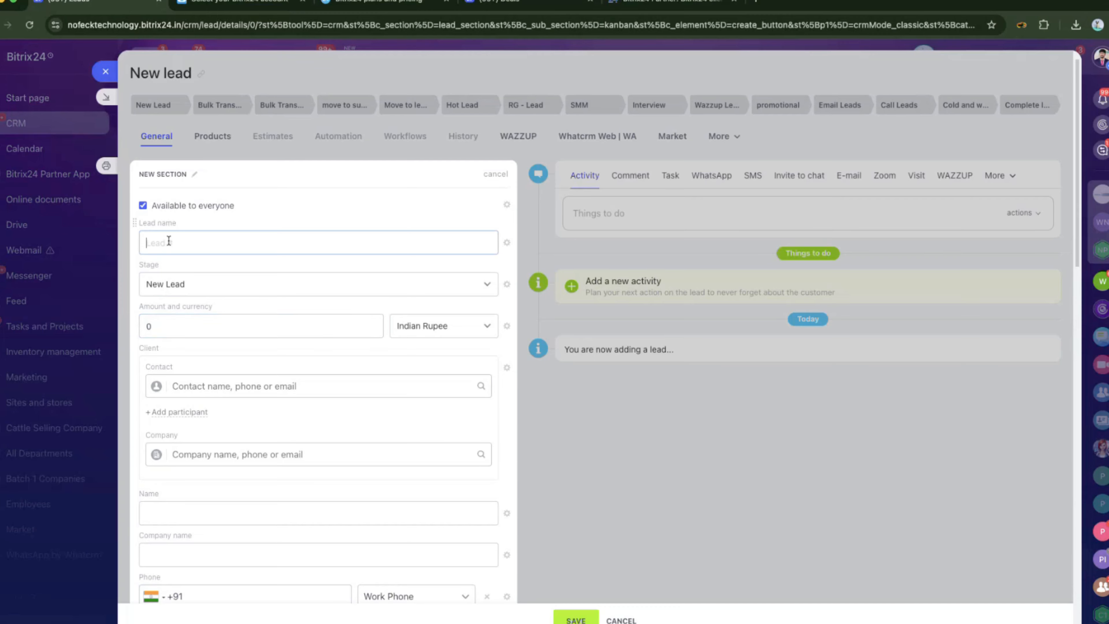
{"action": "scroll", "coordinate": [198, 235], "scroll_direction": "down", "scroll_amount": 4}
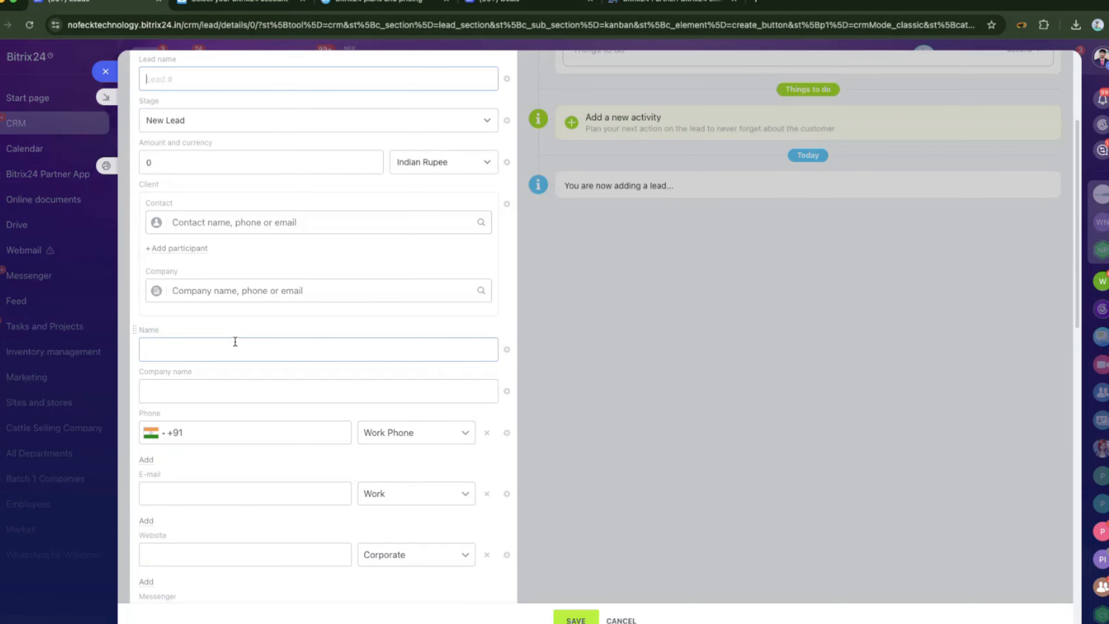
{"action": "left_click", "coordinate": [233, 345]}
{"action": "left_click", "coordinate": [230, 383]}
{"action": "scroll", "coordinate": [196, 306], "scroll_direction": "down", "scroll_amount": 4}
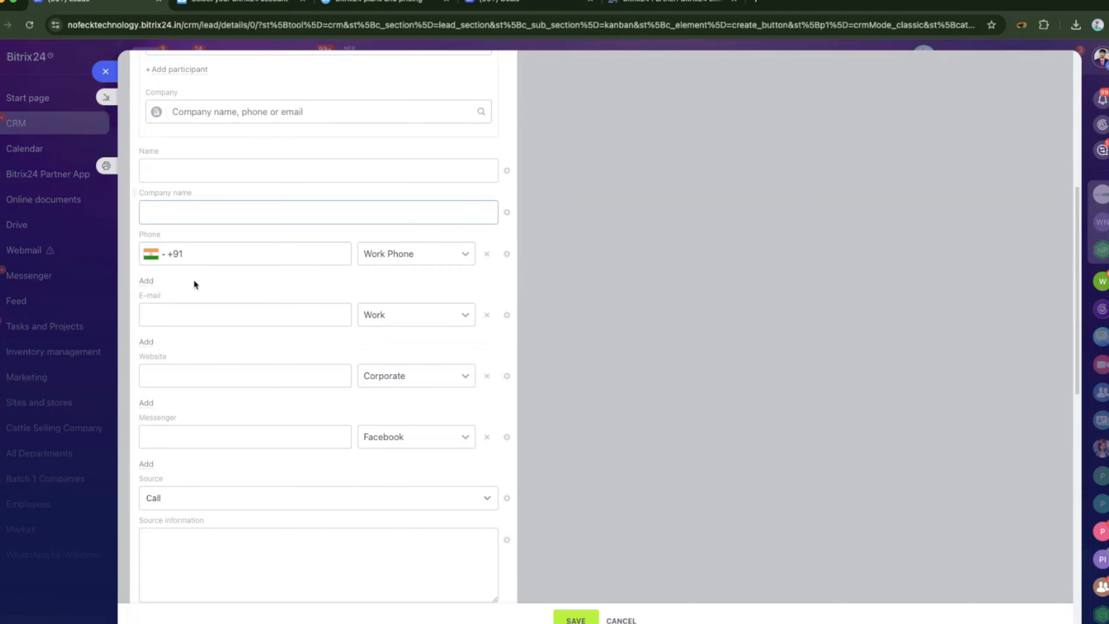
{"action": "left_click", "coordinate": [187, 314]}
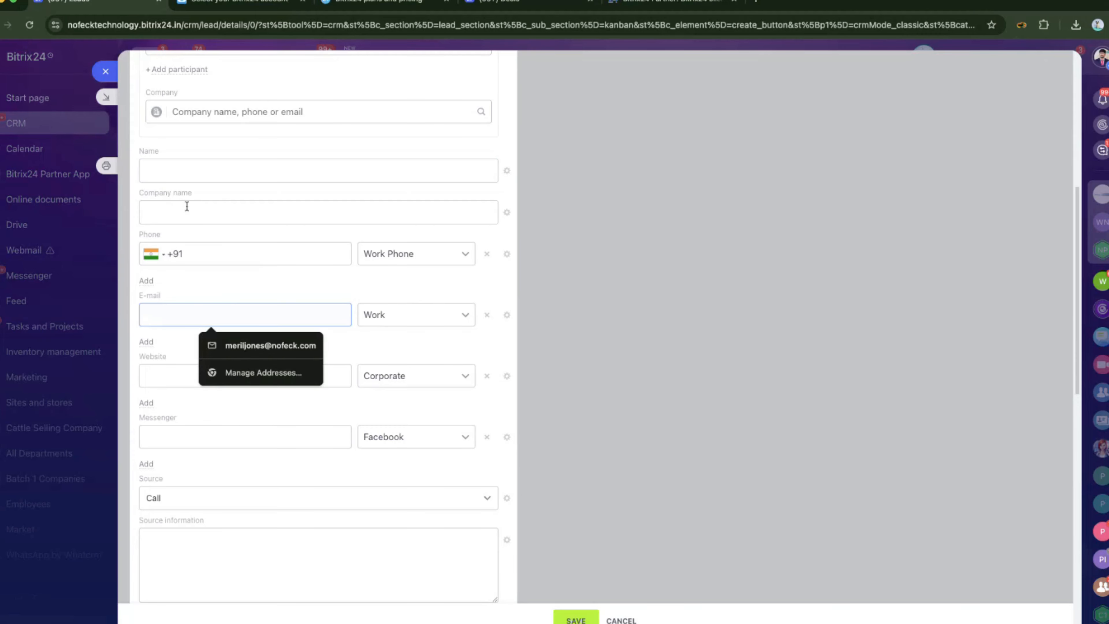
{"action": "left_click", "coordinate": [265, 259]}
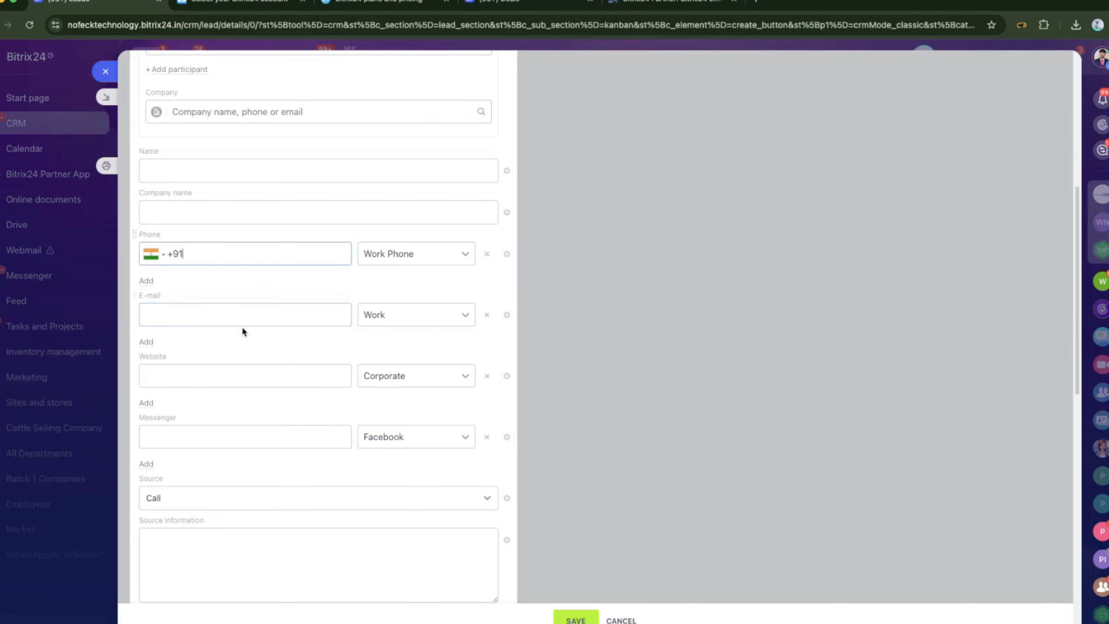
{"action": "left_click", "coordinate": [237, 321]}
Revisit the e-mail and website fields, then show existing contact suggestions in the Contact field.
{"action": "scroll", "coordinate": [232, 308], "scroll_direction": "up", "scroll_amount": 1}
{"action": "scroll", "coordinate": [227, 299], "scroll_direction": "up", "scroll_amount": 5}
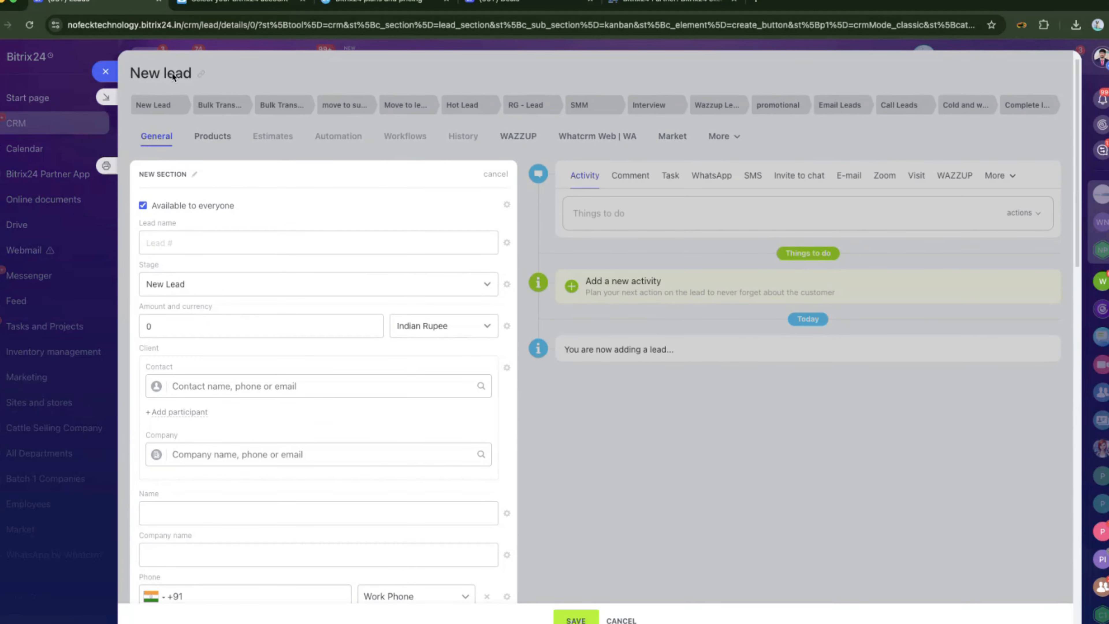
{"action": "scroll", "coordinate": [333, 434], "scroll_direction": "down", "scroll_amount": 3}
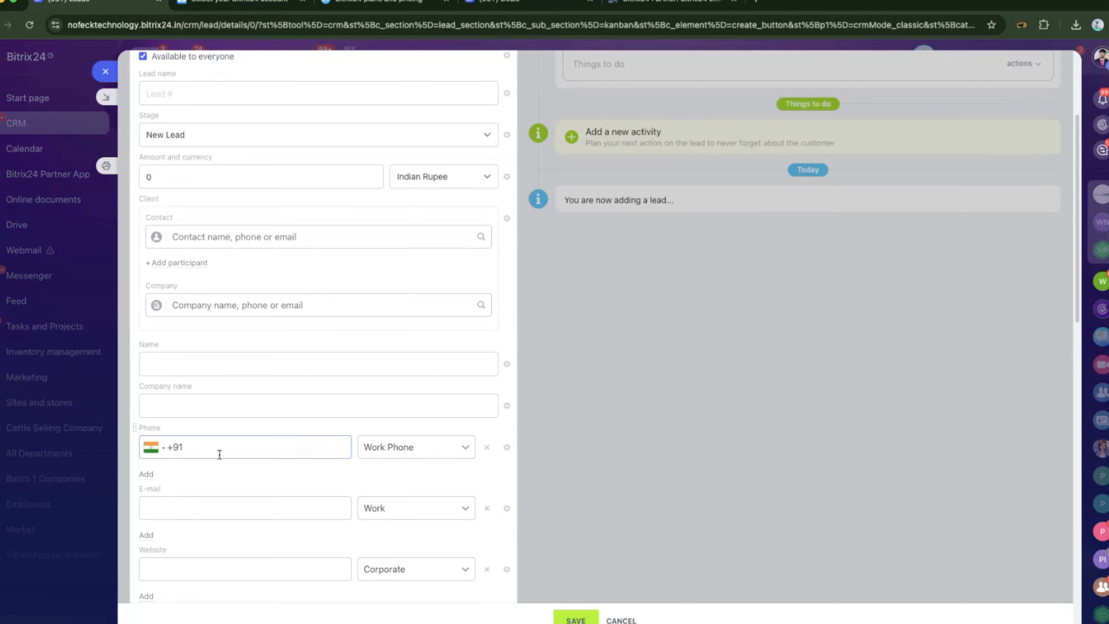
{"action": "scroll", "coordinate": [215, 447], "scroll_direction": "down", "scroll_amount": 1}
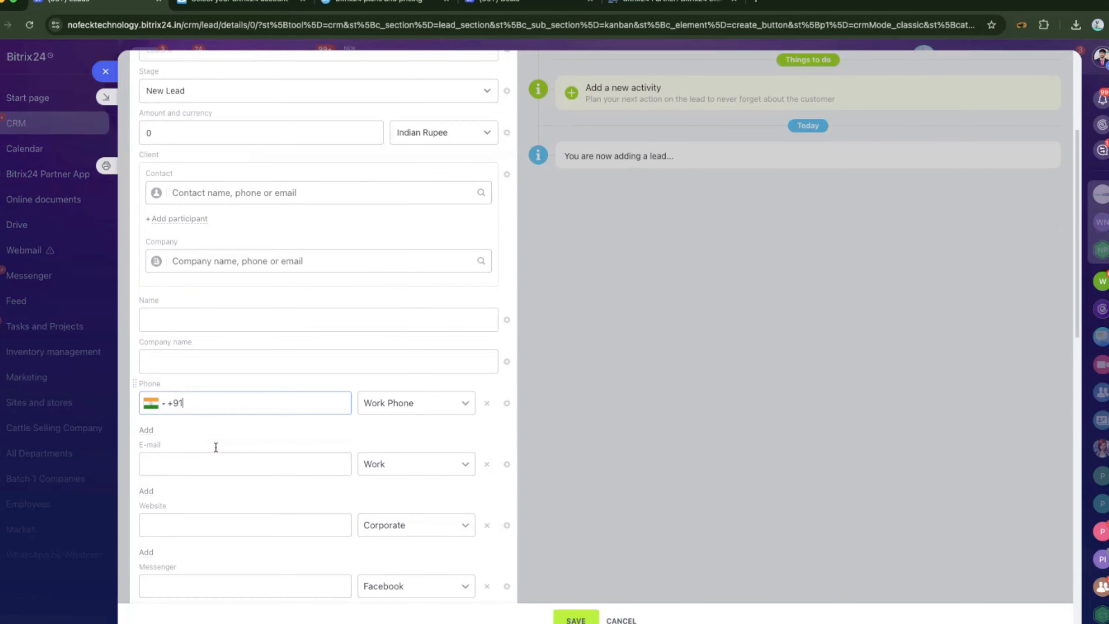
{"action": "left_click", "coordinate": [204, 462]}
{"action": "left_click", "coordinate": [175, 523]}
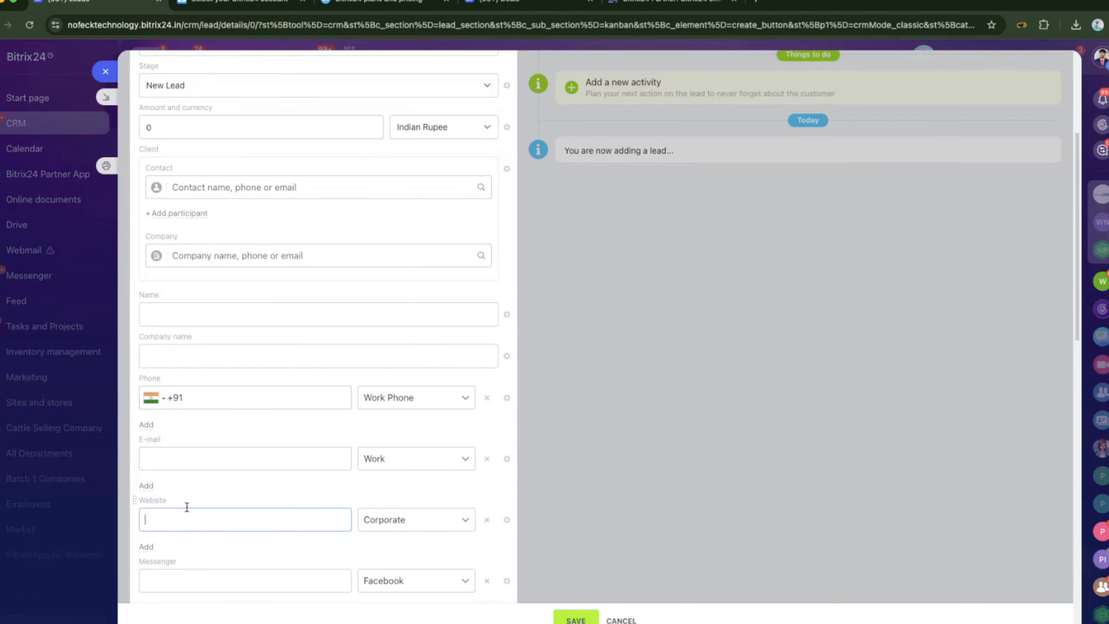
{"action": "scroll", "coordinate": [204, 498], "scroll_direction": "up", "scroll_amount": 4}
{"action": "left_click", "coordinate": [178, 384]}
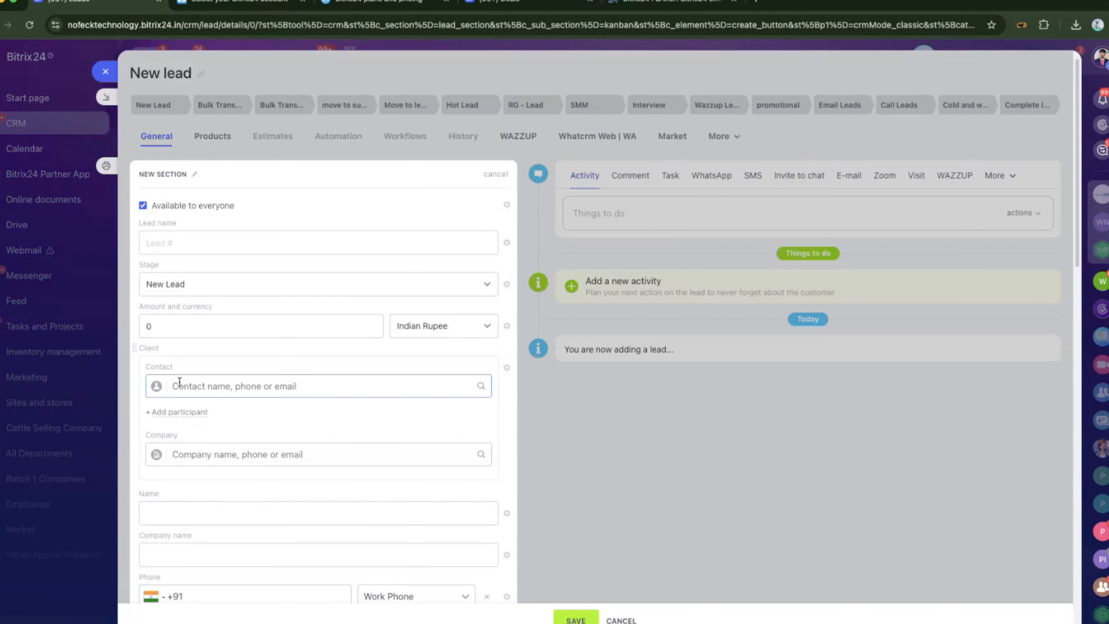
{"action": "left_click", "coordinate": [176, 383]}
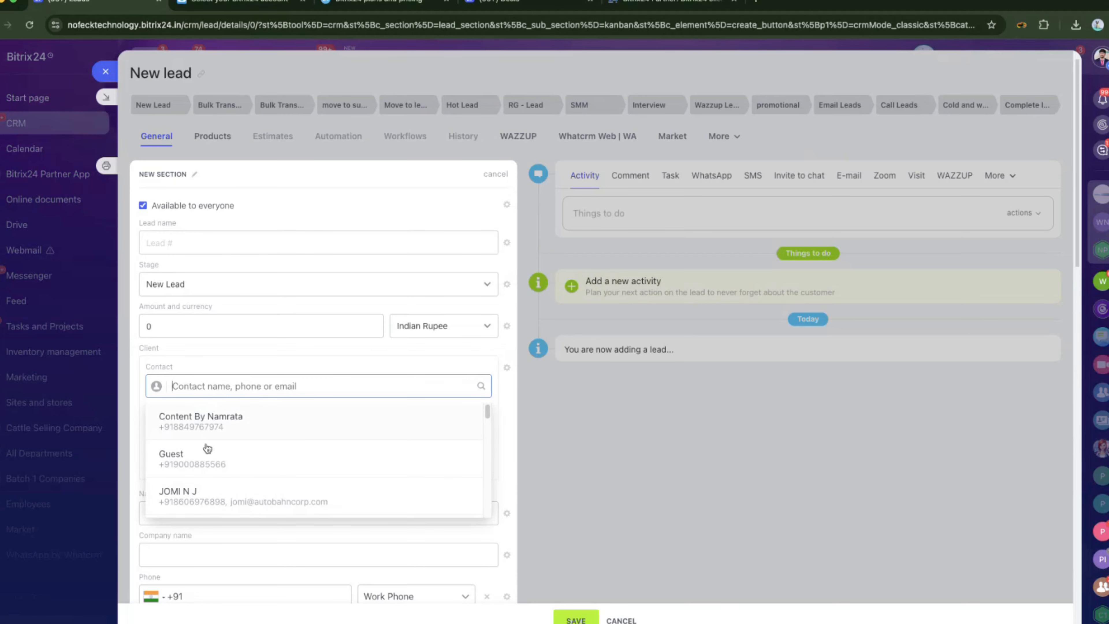
{"action": "left_click", "coordinate": [549, 438]}
{"action": "scroll", "coordinate": [340, 512], "scroll_direction": "down", "scroll_amount": 3}
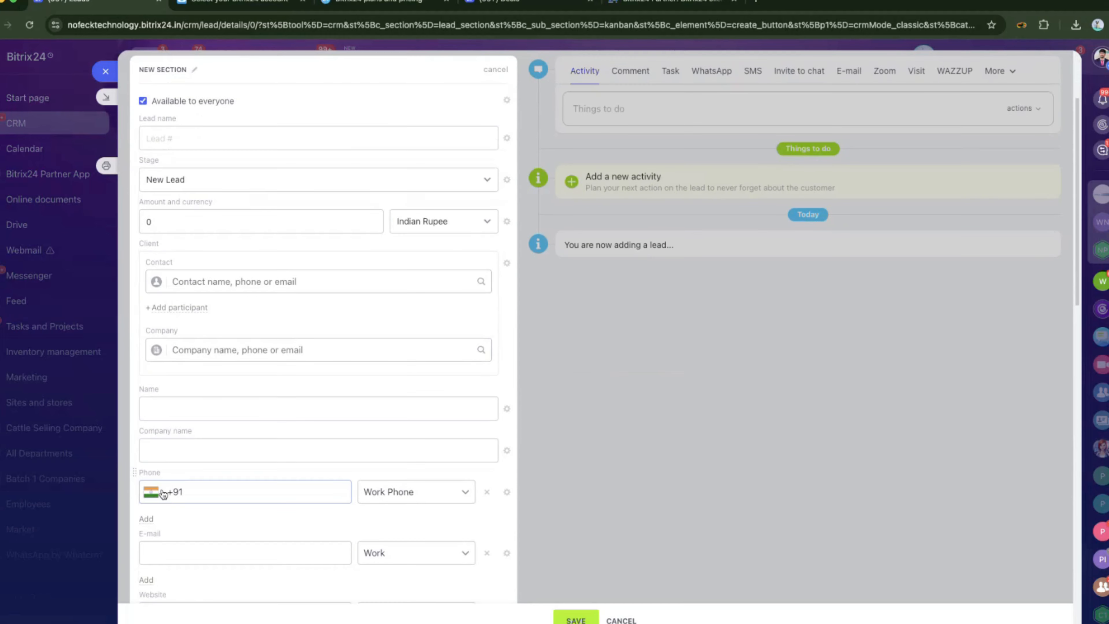
{"action": "left_click", "coordinate": [188, 490]}
{"action": "left_click", "coordinate": [181, 404]}
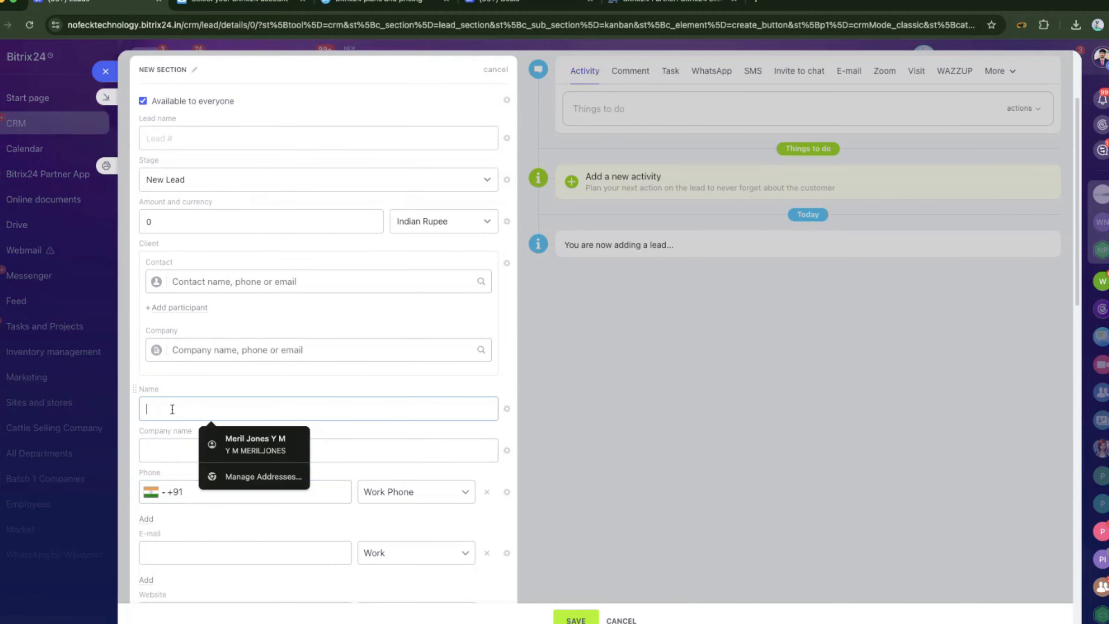
{"action": "type", "text": "iopeuiope"}
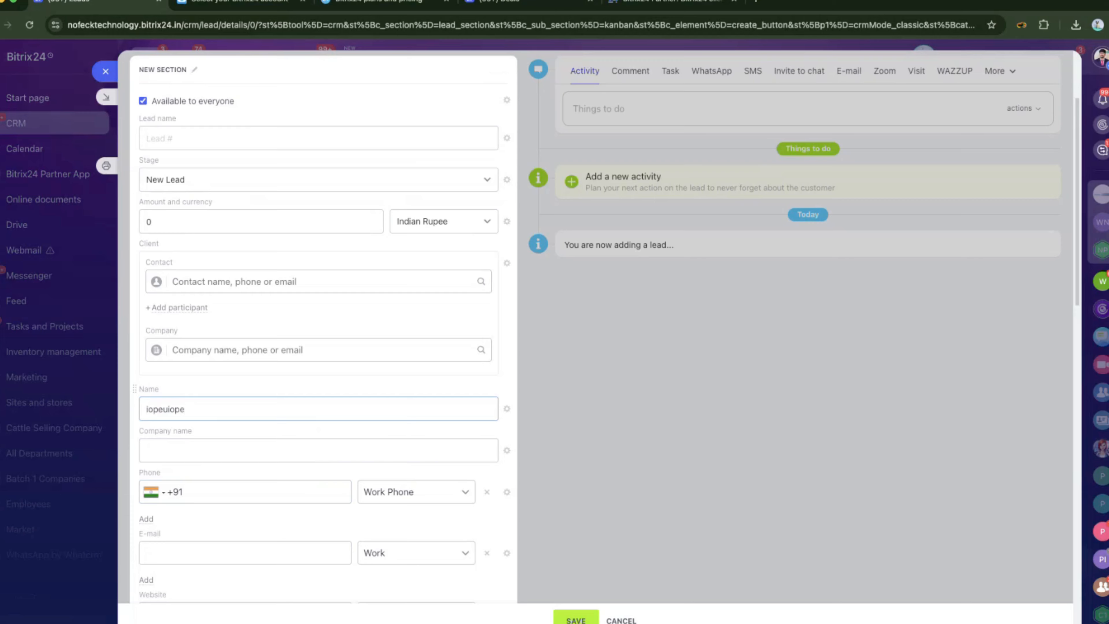
{"action": "key", "text": "BackSpace"}
{"action": "key", "text": "BackSpace"}
{"action": "key", "text": "BackSpace"}
{"action": "key", "text": "BackSpace"}
{"action": "key", "text": "BackSpace"}
{"action": "key", "text": "BackSpace"}
{"action": "key", "text": "BackSpace"}
{"action": "key", "text": "BackSpace"}
{"action": "left_click", "coordinate": [217, 285]}
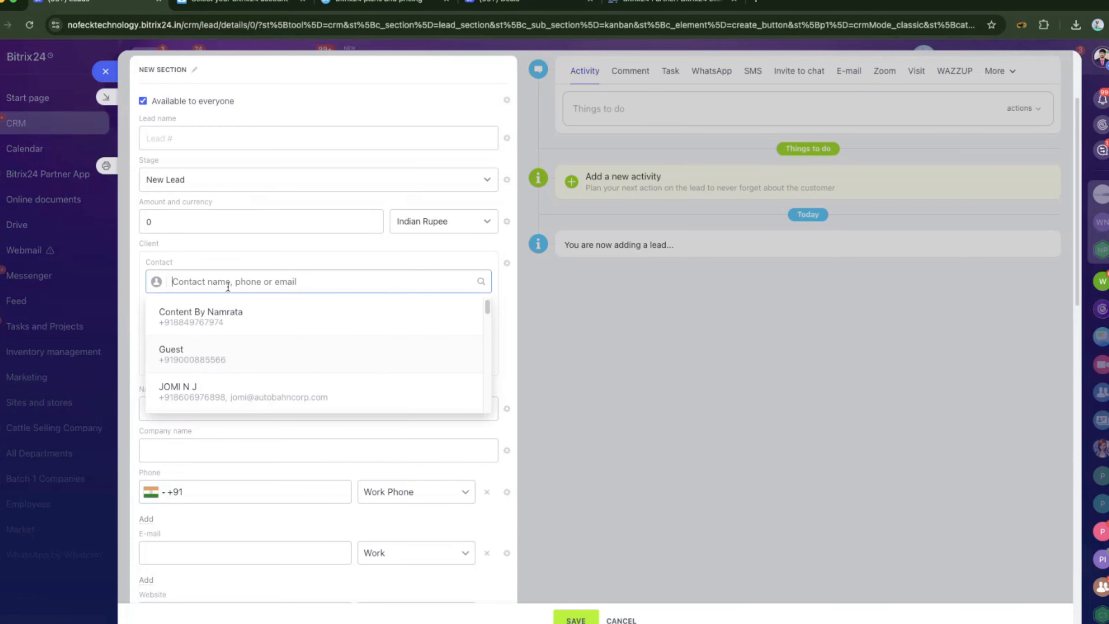
{"action": "type", "text": "test"}
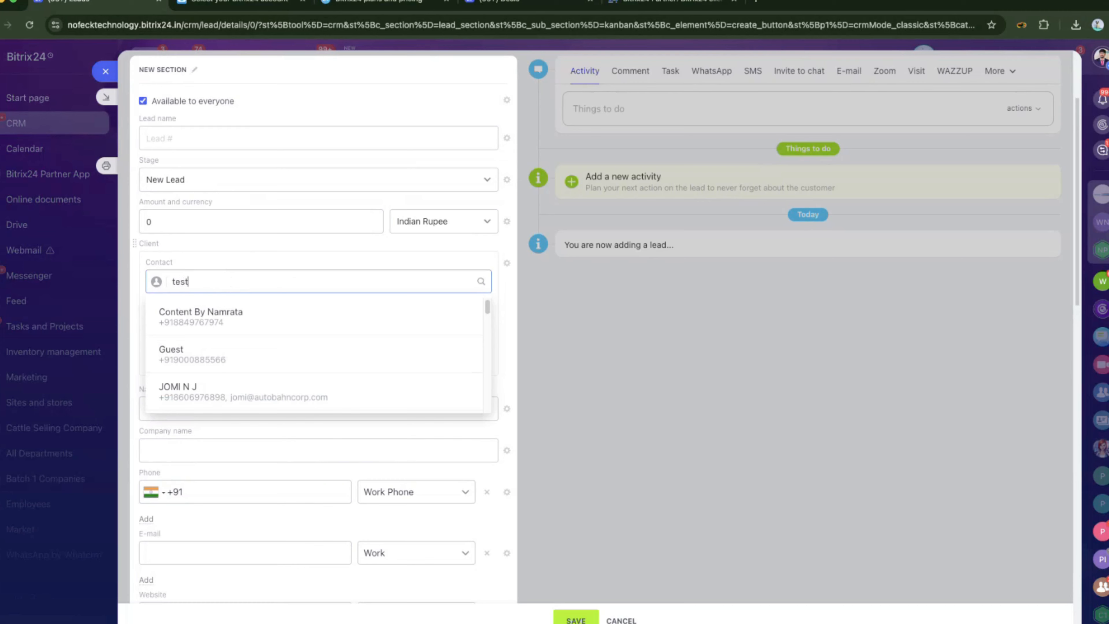
{"action": "left_click", "coordinate": [631, 307]}
{"action": "left_click_drag", "start_coordinate": [191, 280], "coordinate": [171, 282]}
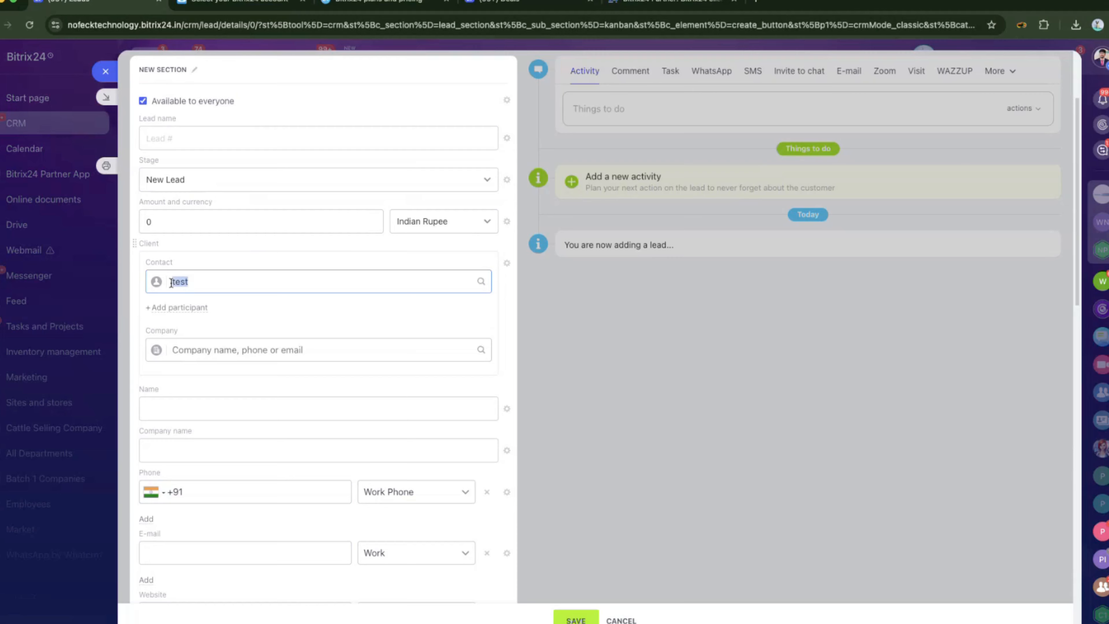
{"action": "key", "text": "BackSpace"}
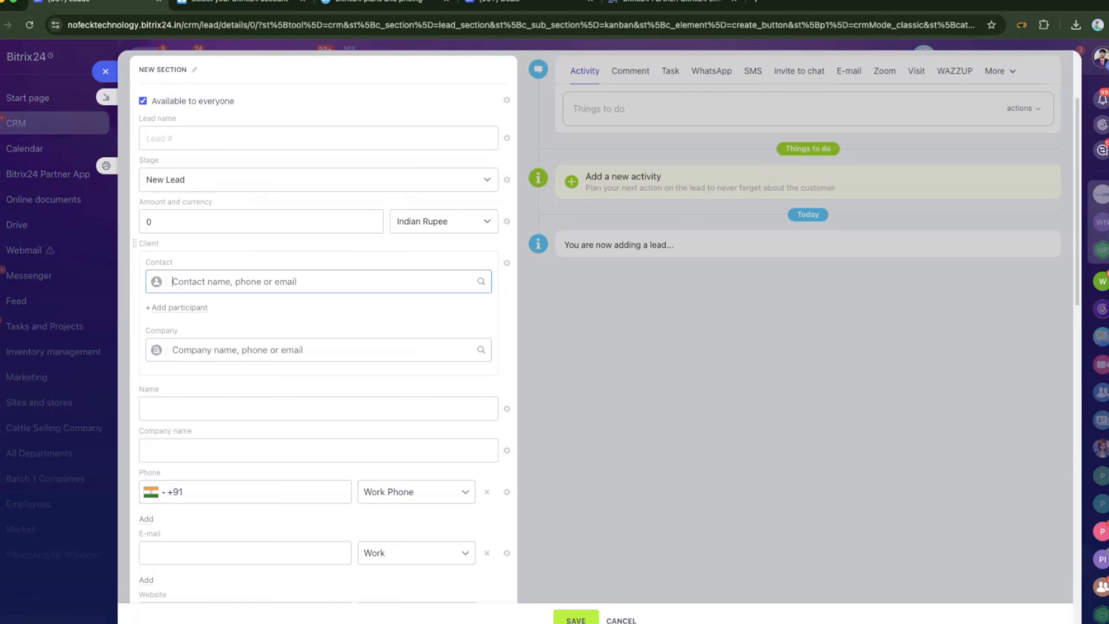
{"action": "left_click", "coordinate": [208, 286]}
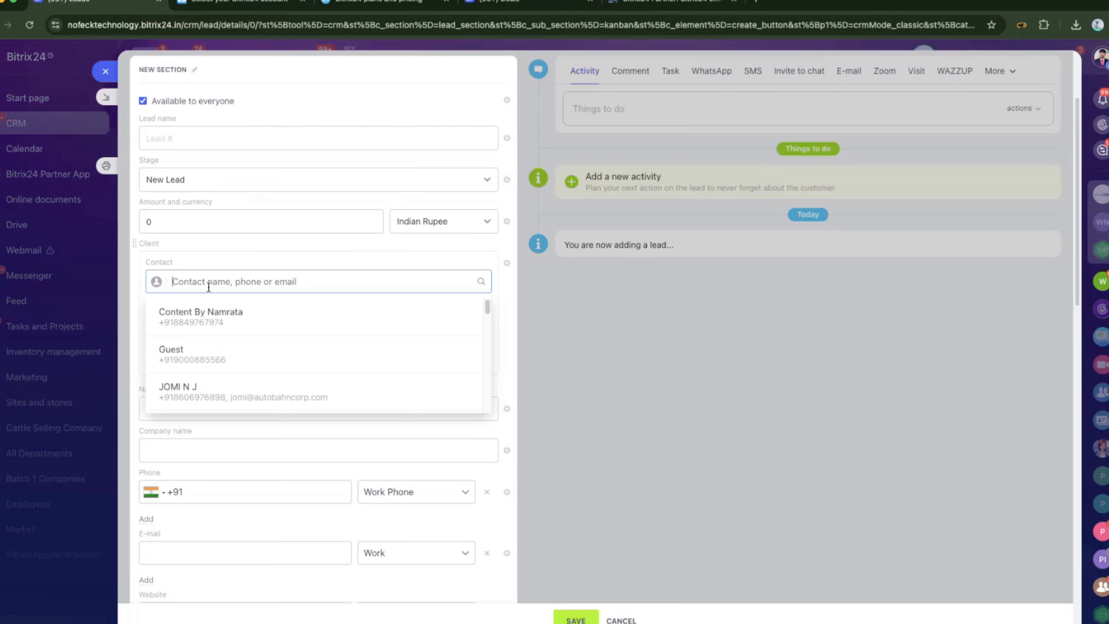
Create a new contact from the typed surname and enter the contact's phone number.
{"action": "type", "text": "jones"}
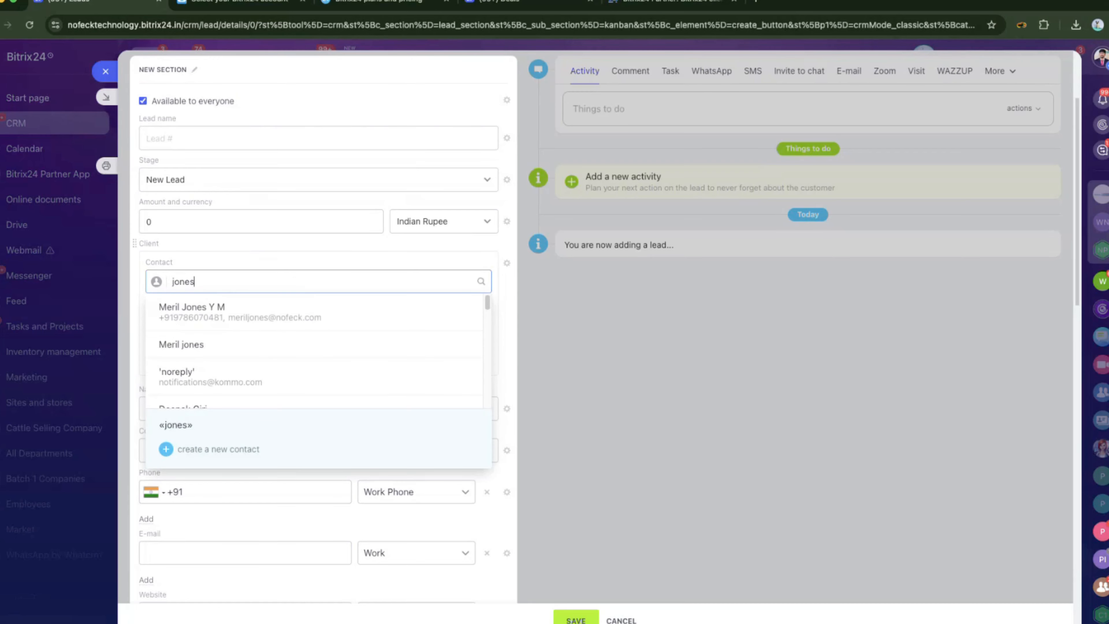
{"action": "key", "text": "Return"}
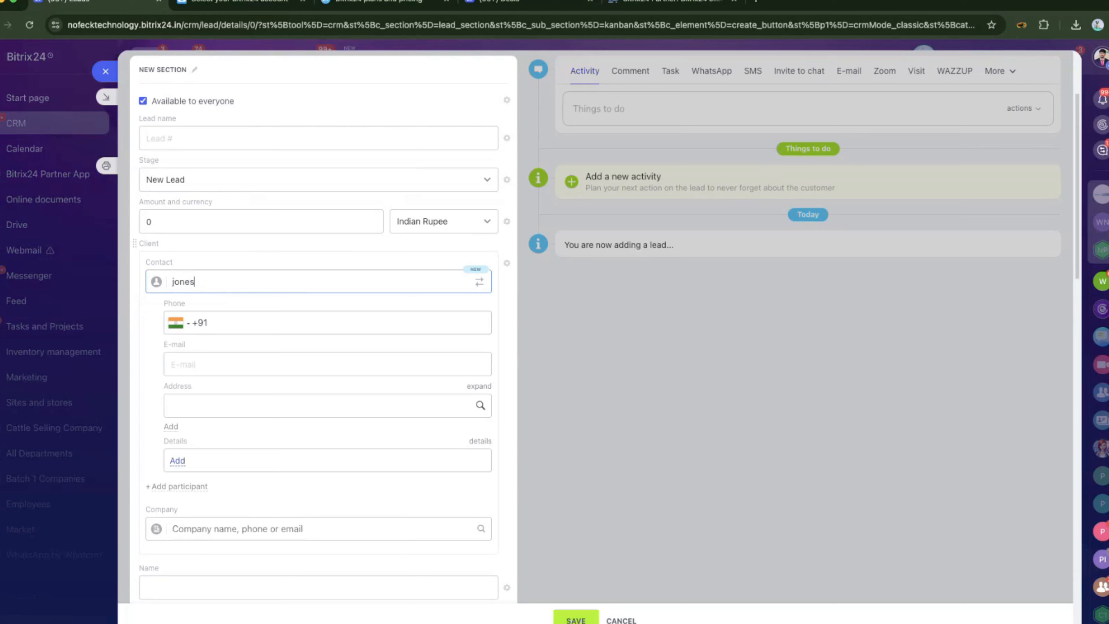
{"action": "left_click", "coordinate": [228, 320]}
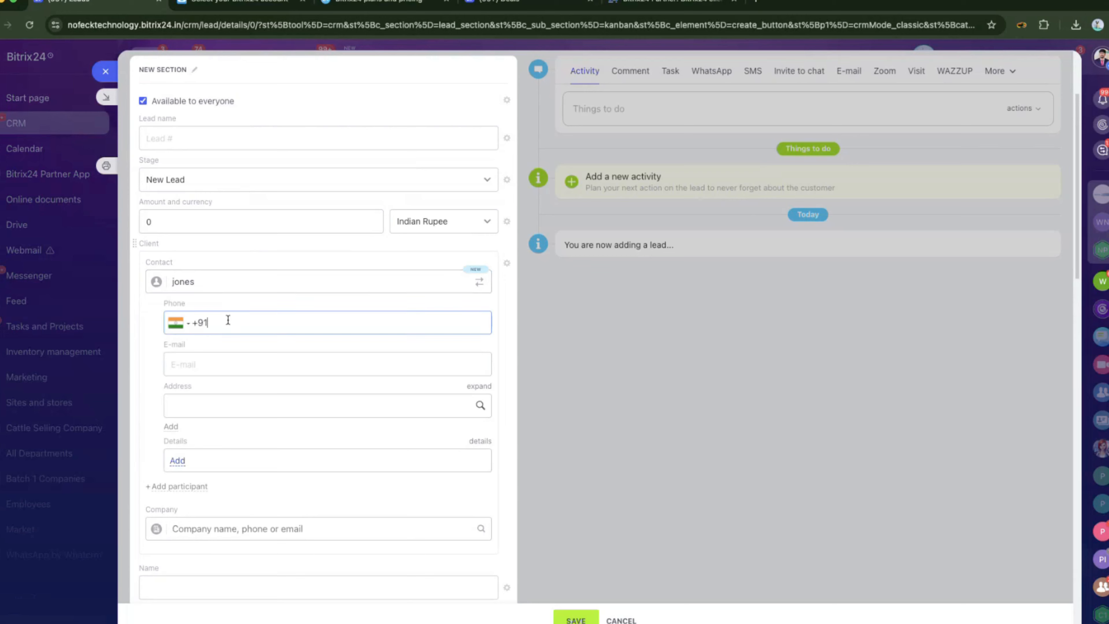
Fill the contact's e-mail and address from browser autofill and dismiss the 'Matches found' popup.
{"action": "left_click", "coordinate": [215, 360]}
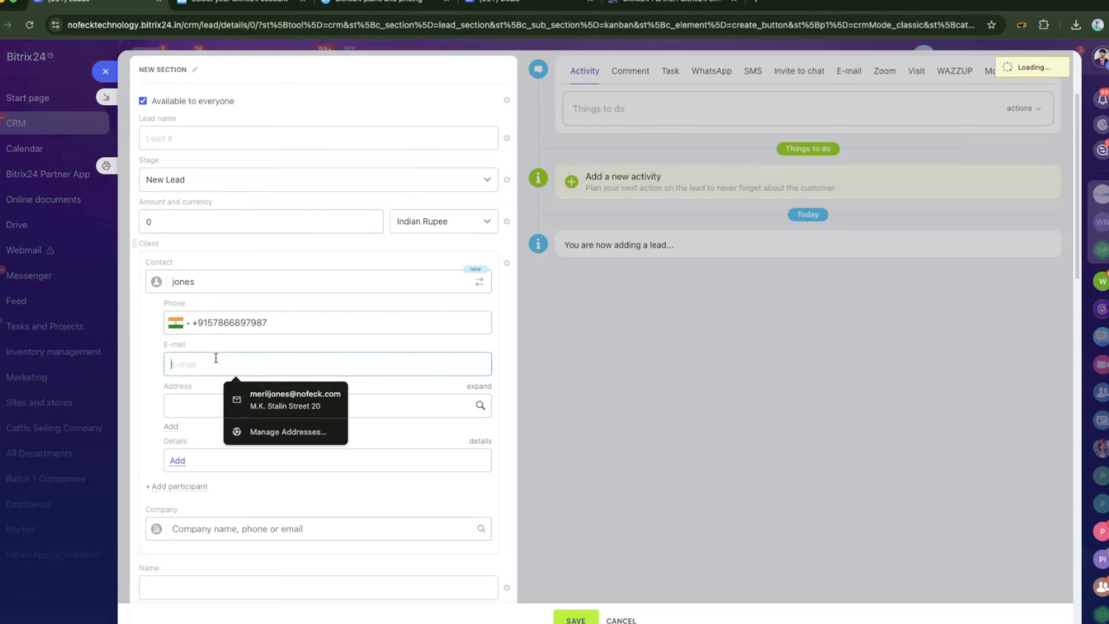
{"action": "left_click", "coordinate": [246, 395]}
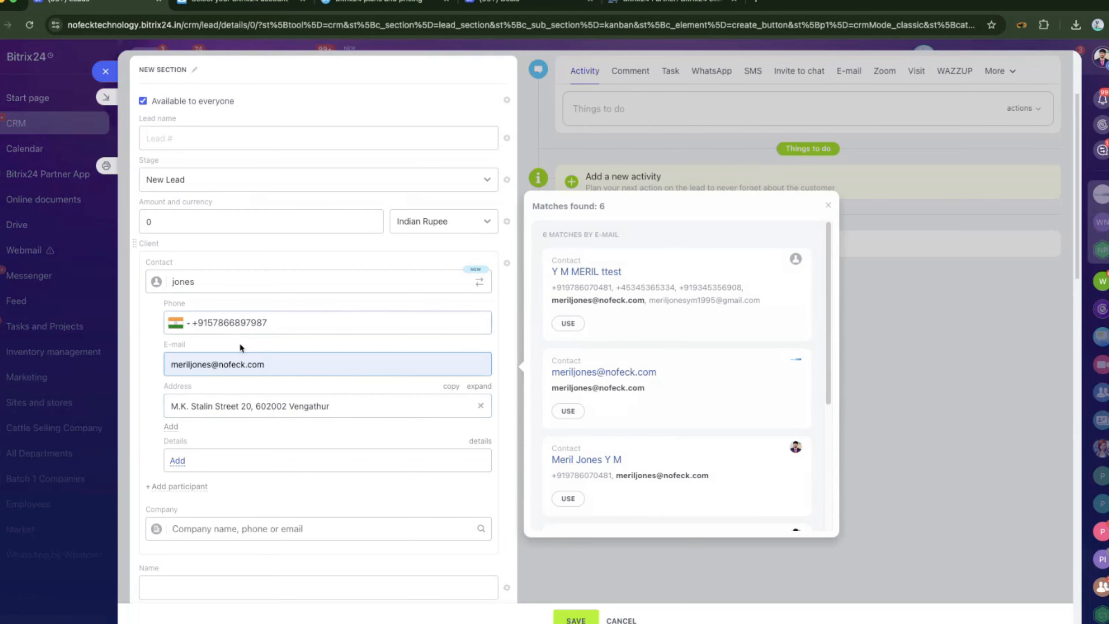
{"action": "left_click", "coordinate": [826, 209]}
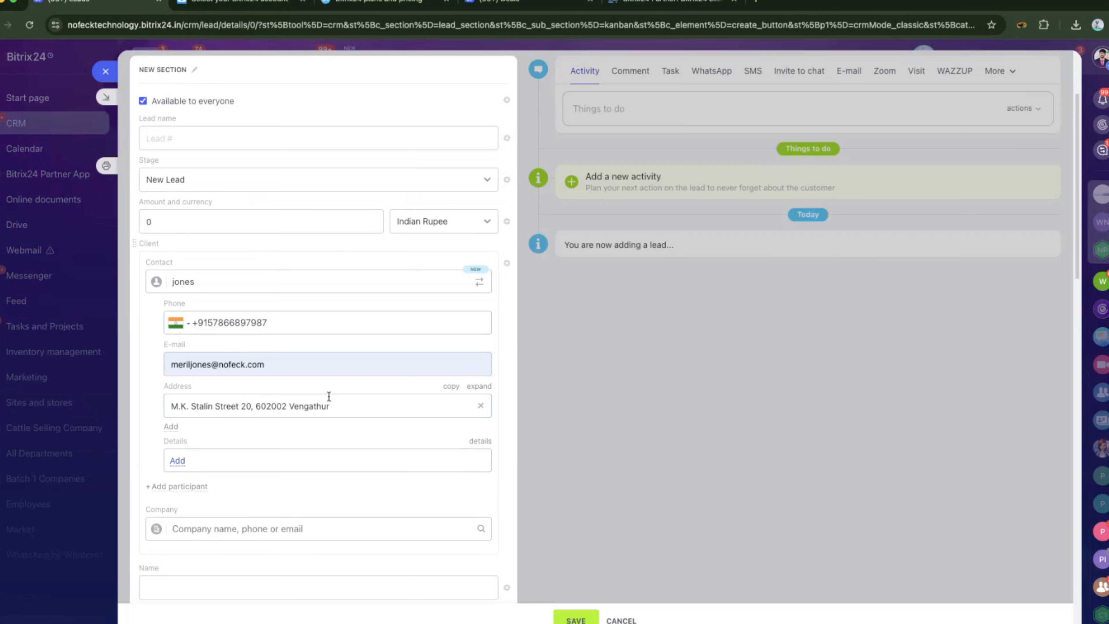
{"action": "scroll", "coordinate": [287, 358], "scroll_direction": "down", "scroll_amount": 10}
{"action": "left_click", "coordinate": [216, 213]}
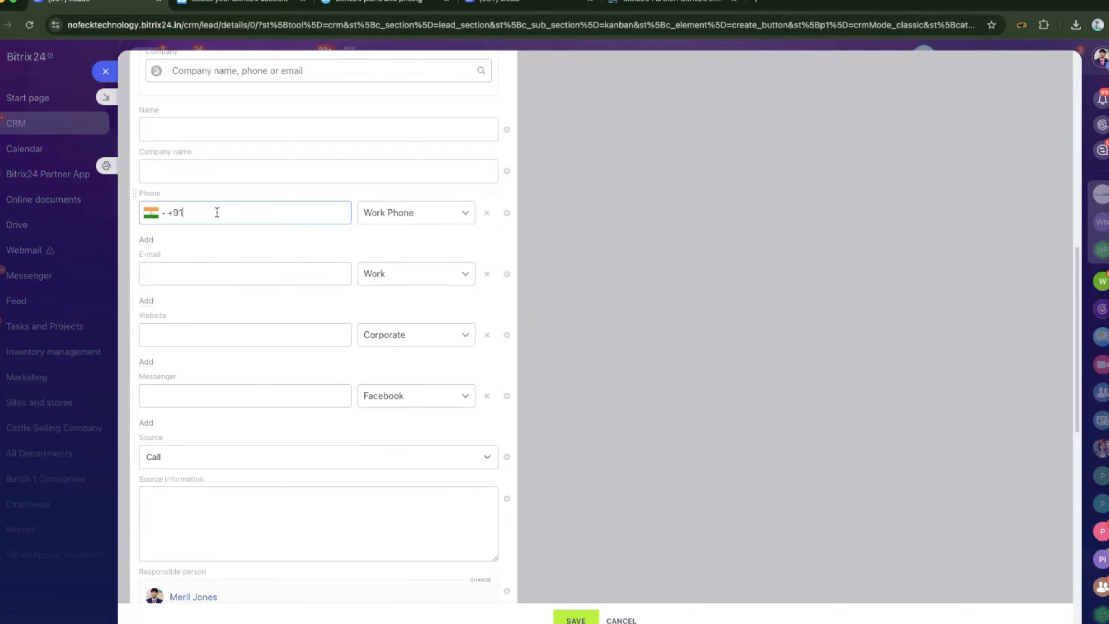
{"action": "left_click", "coordinate": [192, 266]}
{"action": "left_click", "coordinate": [177, 131]}
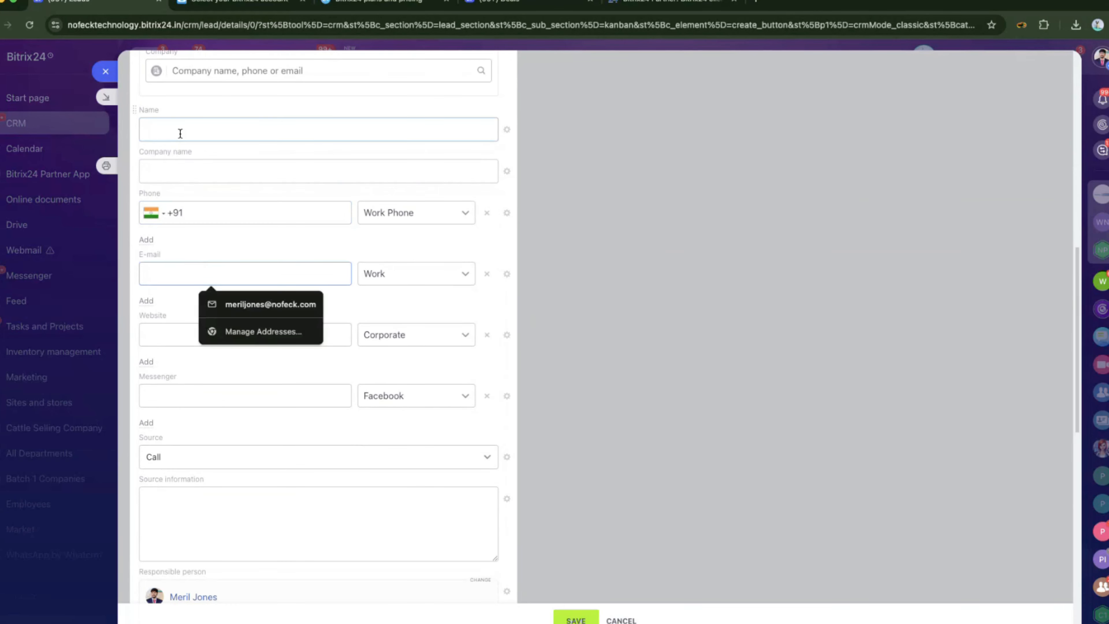
{"action": "left_click", "coordinate": [173, 163]}
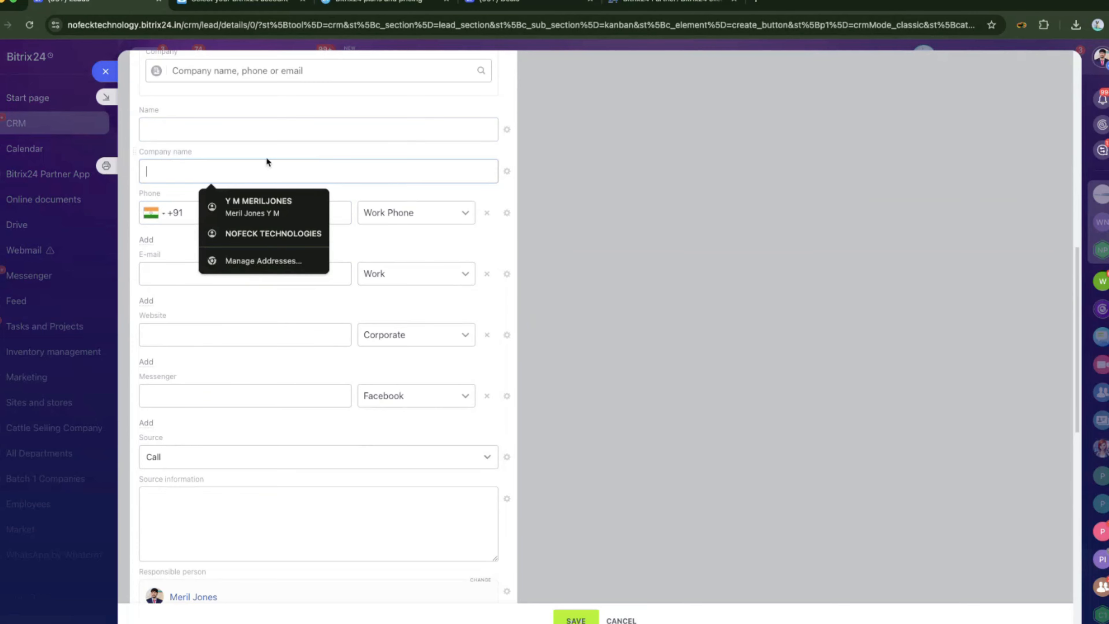
{"action": "scroll", "coordinate": [285, 279], "scroll_direction": "up", "scroll_amount": 10}
{"action": "scroll", "coordinate": [272, 177], "scroll_direction": "up", "scroll_amount": 3}
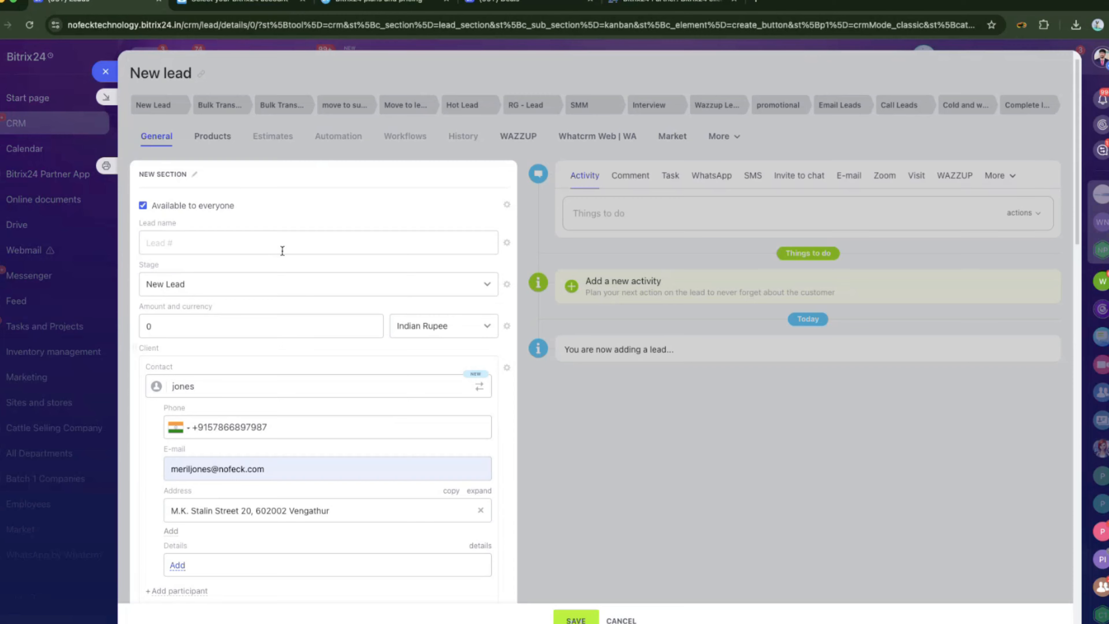
{"action": "scroll", "coordinate": [282, 251], "scroll_direction": "down", "scroll_amount": 10}
{"action": "left_click", "coordinate": [205, 373]}
{"action": "left_click", "coordinate": [205, 434]}
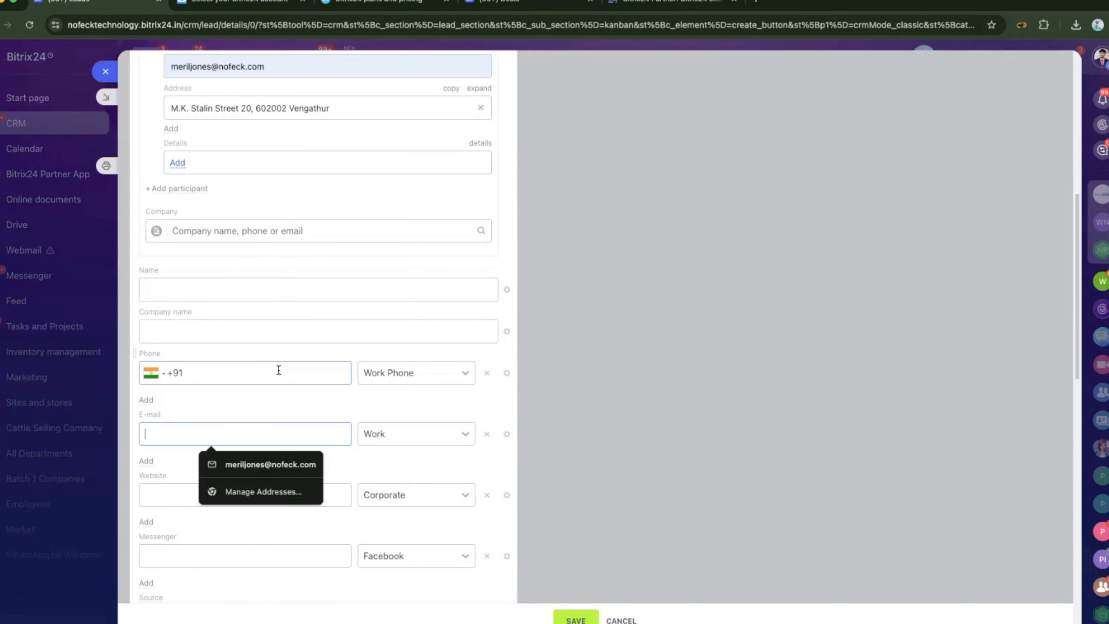
{"action": "left_click", "coordinate": [233, 375]}
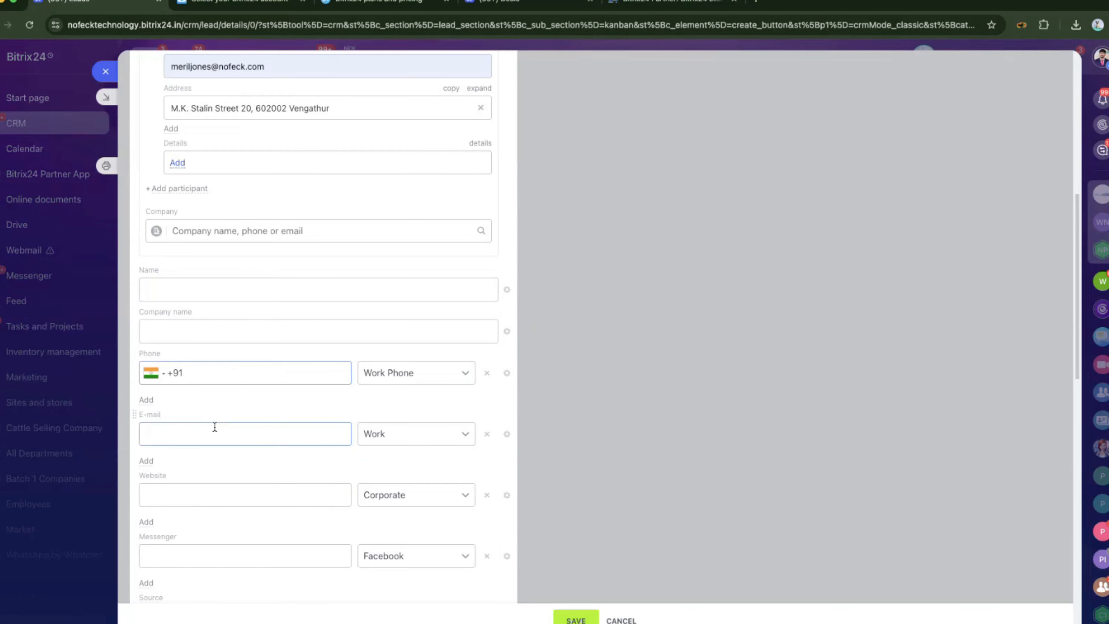
{"action": "left_click", "coordinate": [214, 427]}
{"action": "scroll", "coordinate": [230, 401], "scroll_direction": "up", "scroll_amount": 6}
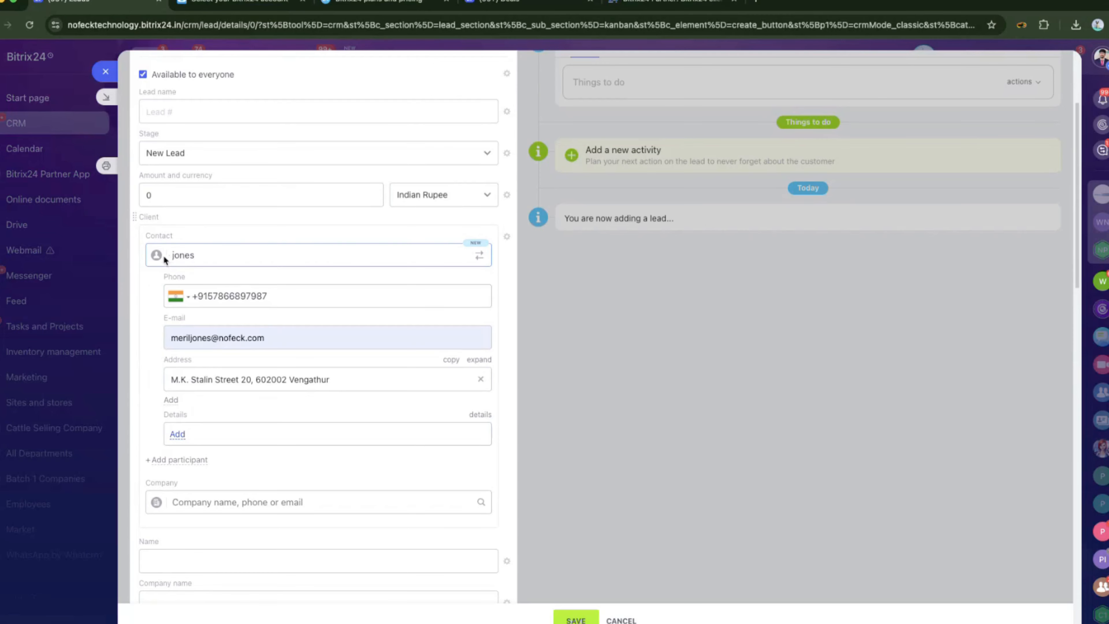
Add 'nofeck' as a new company on the lead and enter the company's phone number.
{"action": "left_click", "coordinate": [179, 501]}
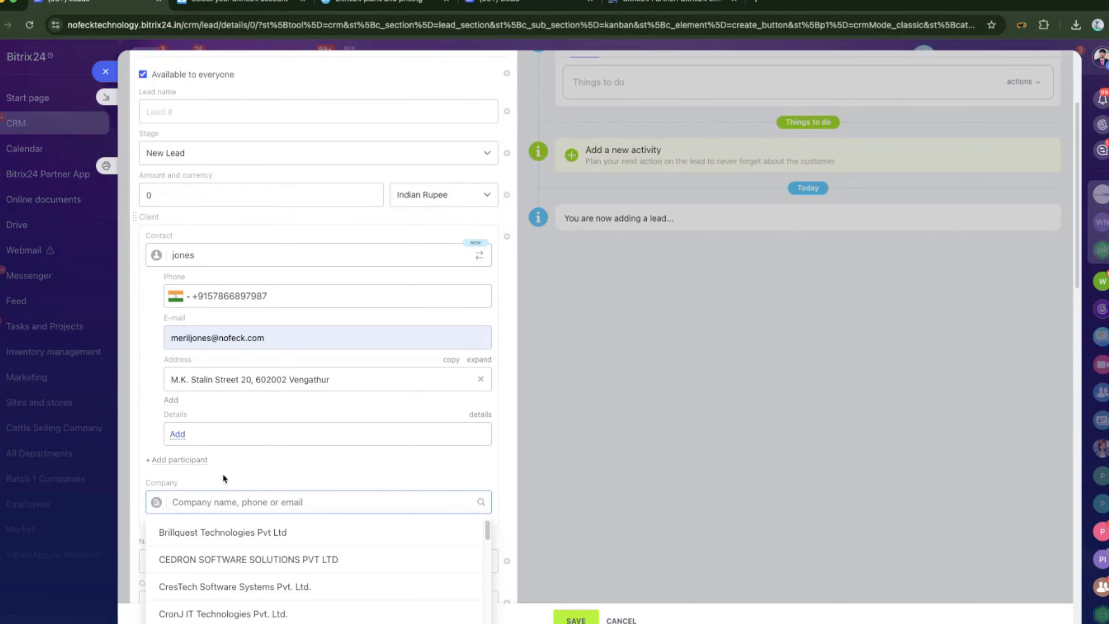
{"action": "scroll", "coordinate": [222, 473], "scroll_direction": "down", "scroll_amount": 1}
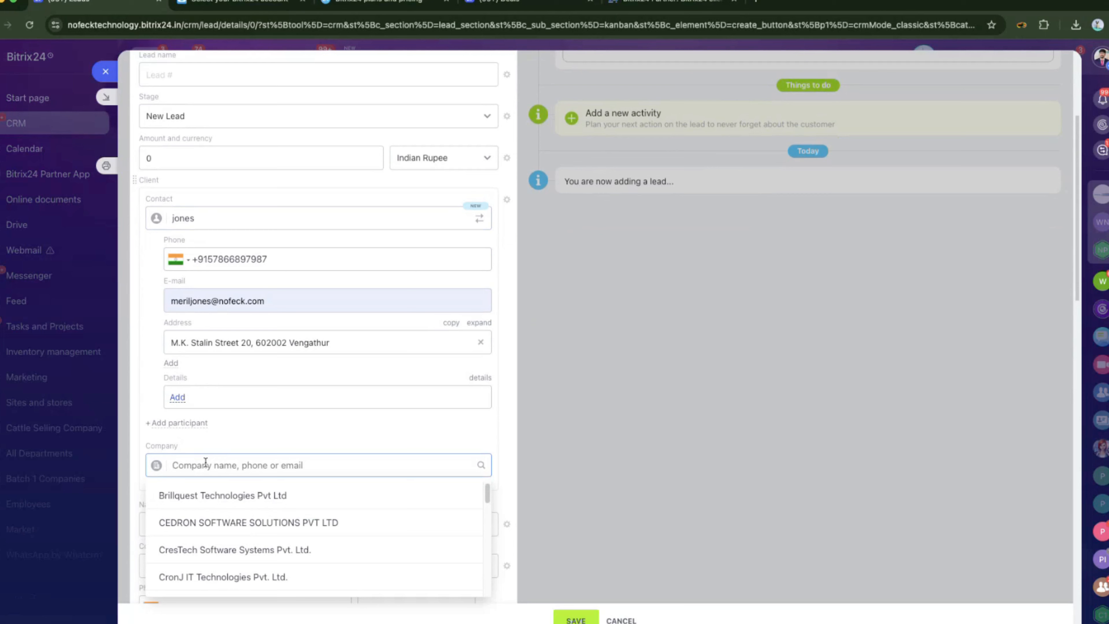
{"action": "type", "text": "nofeck"}
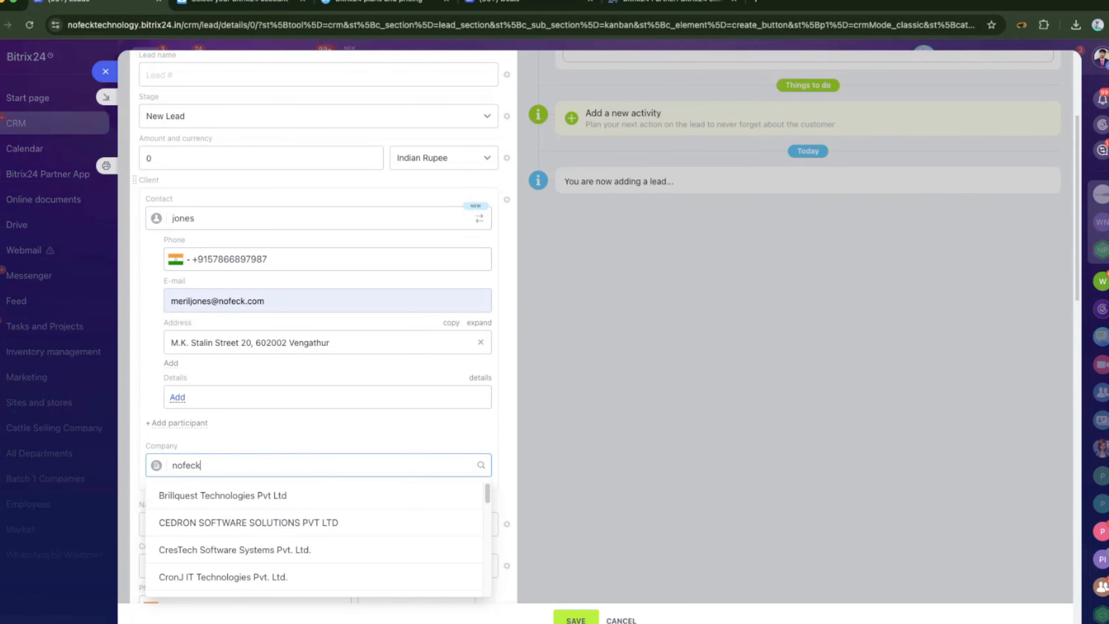
{"action": "key", "text": "Return"}
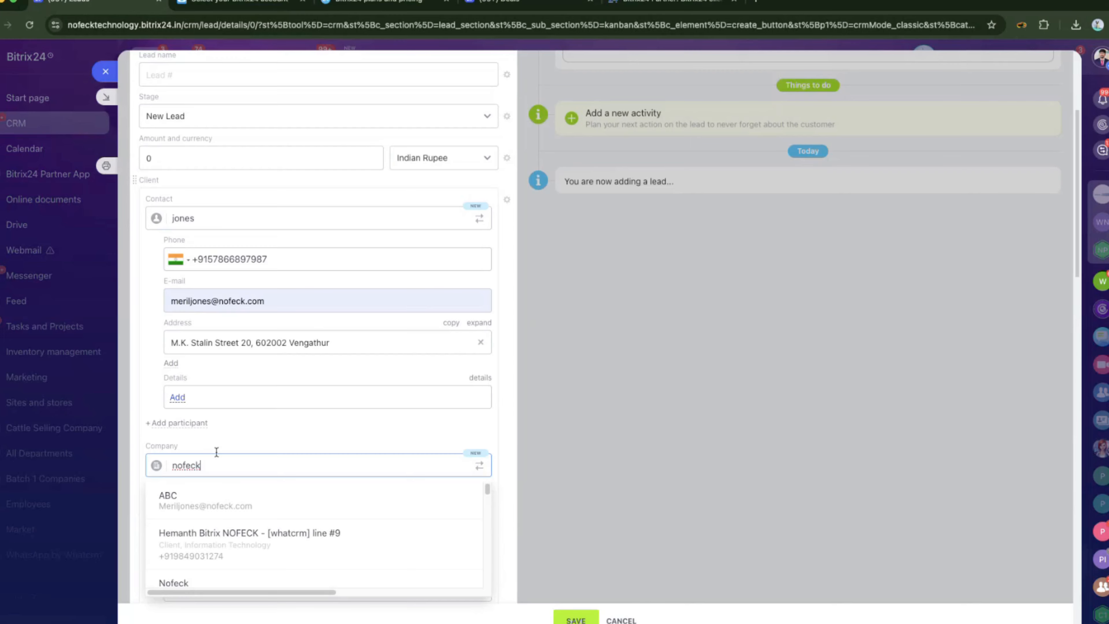
{"action": "scroll", "coordinate": [381, 426], "scroll_direction": "down", "scroll_amount": 5}
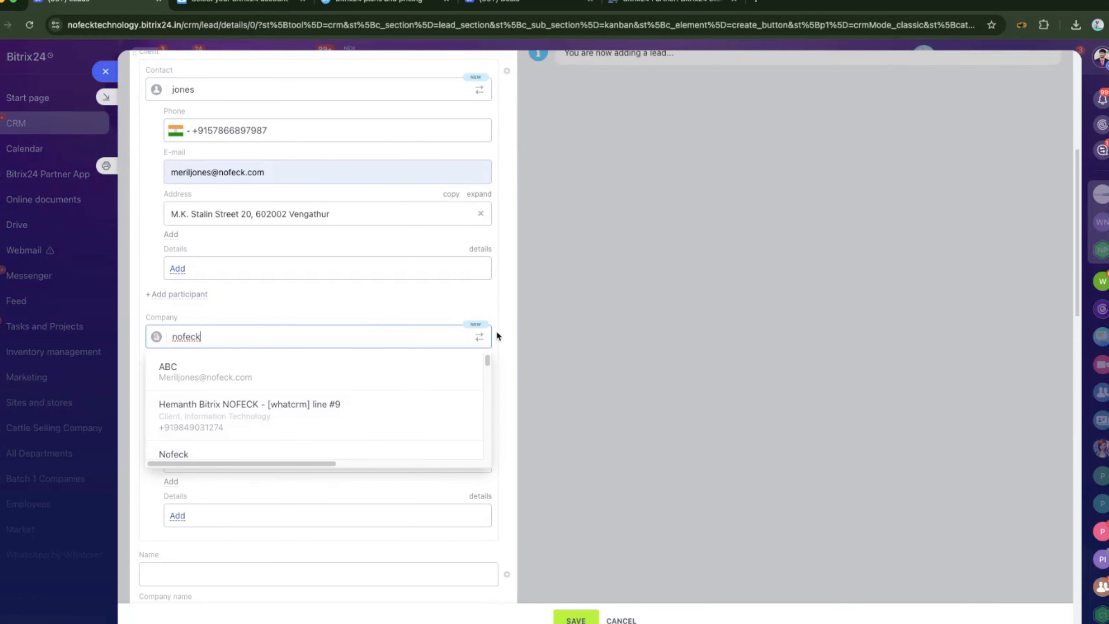
{"action": "left_click", "coordinate": [497, 332]}
{"action": "left_click", "coordinate": [307, 389]}
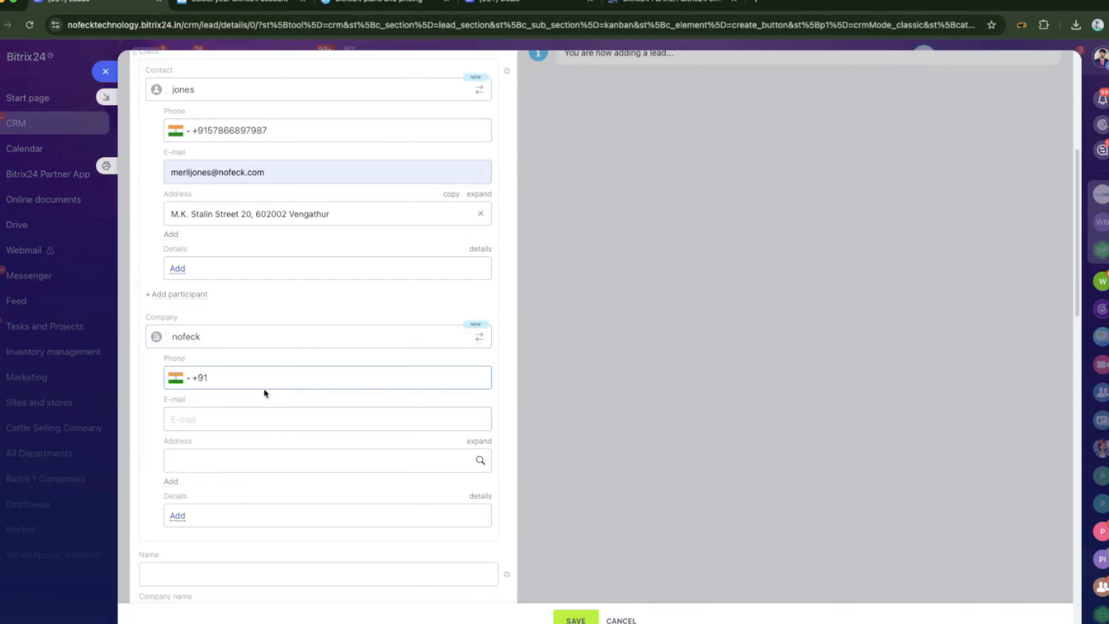
{"action": "type", "text": "78678678"}
Set the company e-mail to the suggested support address.
{"action": "left_click", "coordinate": [255, 417]}
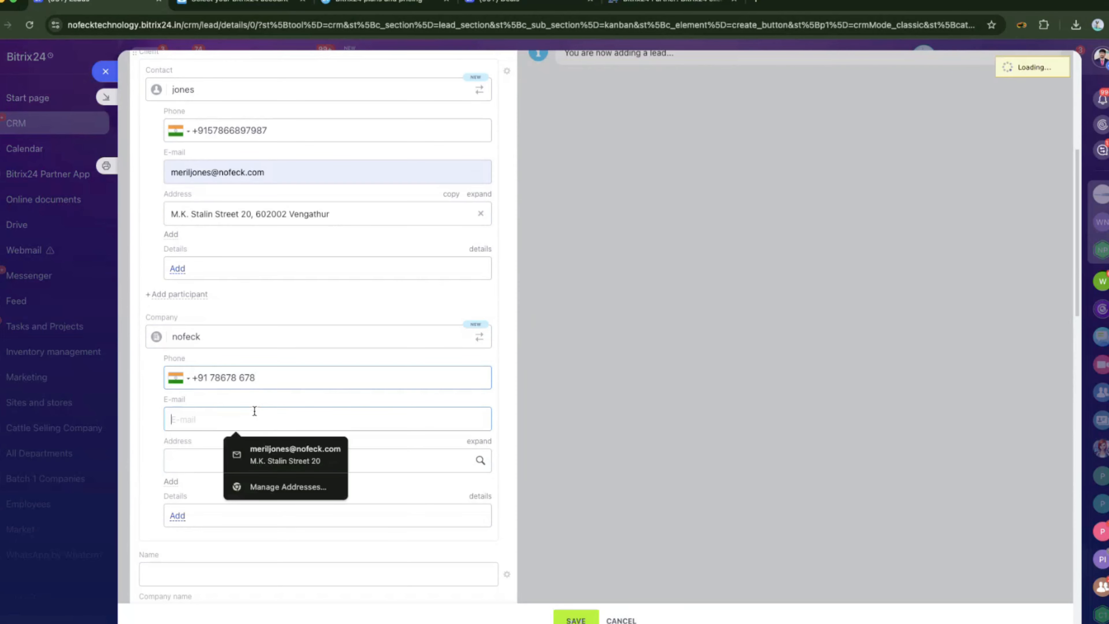
{"action": "scroll", "coordinate": [334, 421], "scroll_direction": "down", "scroll_amount": 2}
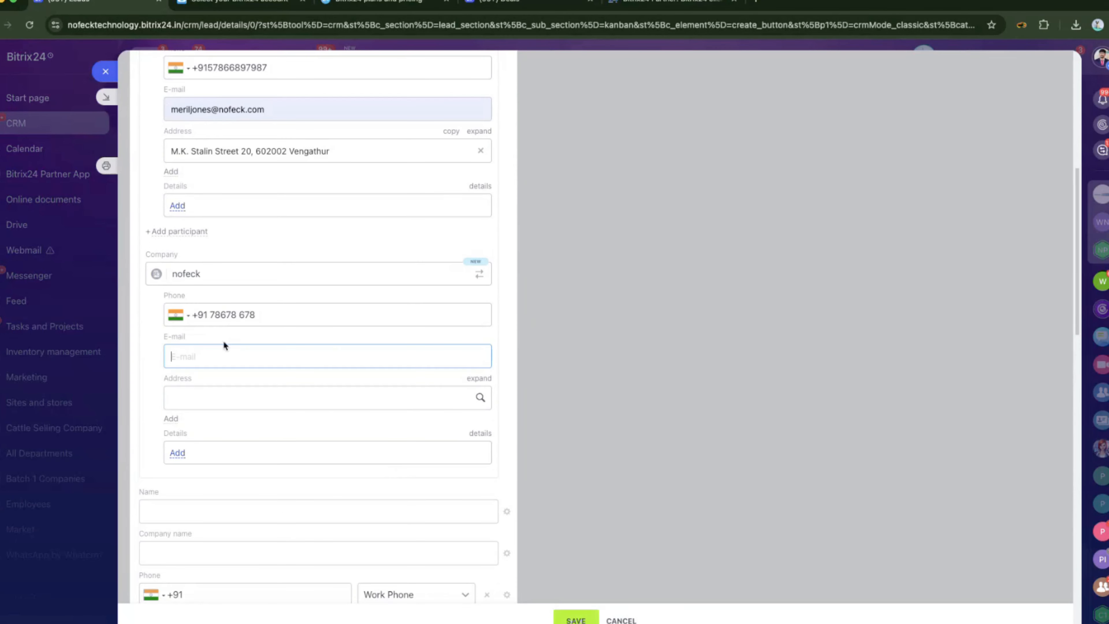
{"action": "left_click", "coordinate": [218, 351]}
{"action": "type", "text": "jhghjg"}
{"action": "key", "text": "BackSpace"}
{"action": "key", "text": "BackSpace"}
{"action": "key", "text": "BackSpace"}
{"action": "key", "text": "BackSpace"}
{"action": "key", "text": "BackSpace"}
{"action": "key", "text": "BackSpace"}
{"action": "type", "text": "SUPP"}
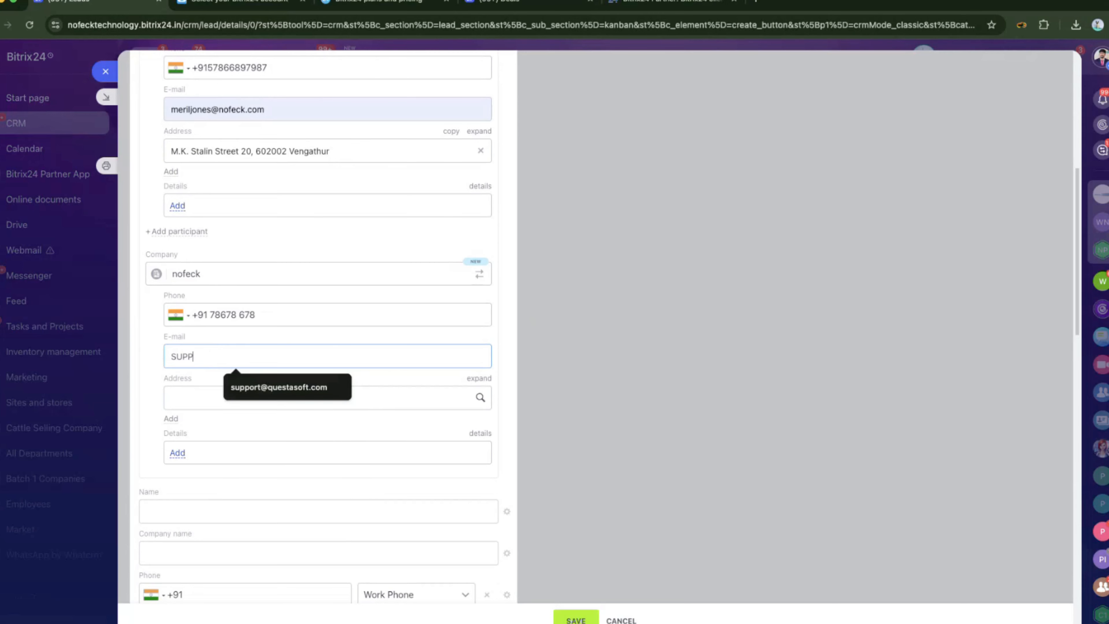
{"action": "type", "text": "ORT"}
{"action": "left_click", "coordinate": [266, 380]}
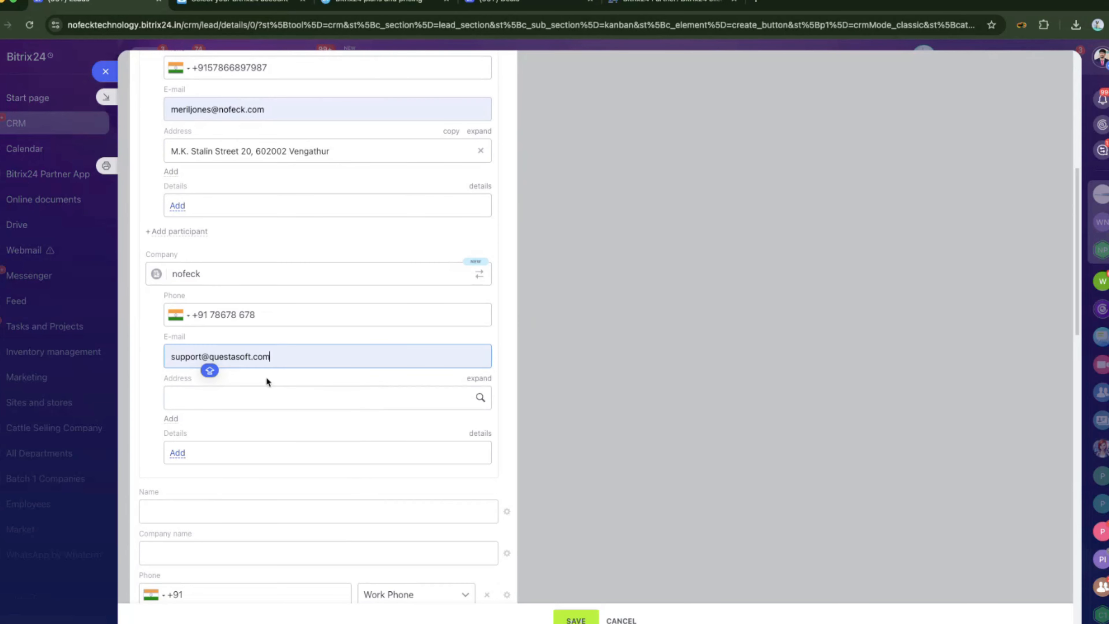
Replace the company address with 'SFSDF' and save the lead.
{"action": "left_click", "coordinate": [292, 394]}
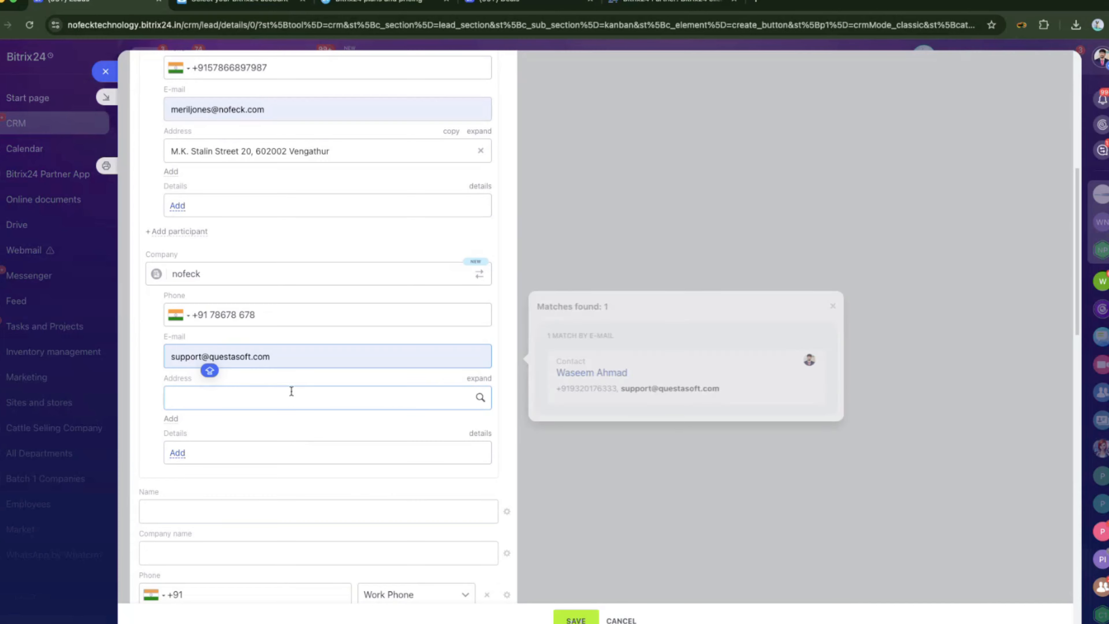
{"action": "left_click_drag", "start_coordinate": [263, 397], "coordinate": [133, 390]}
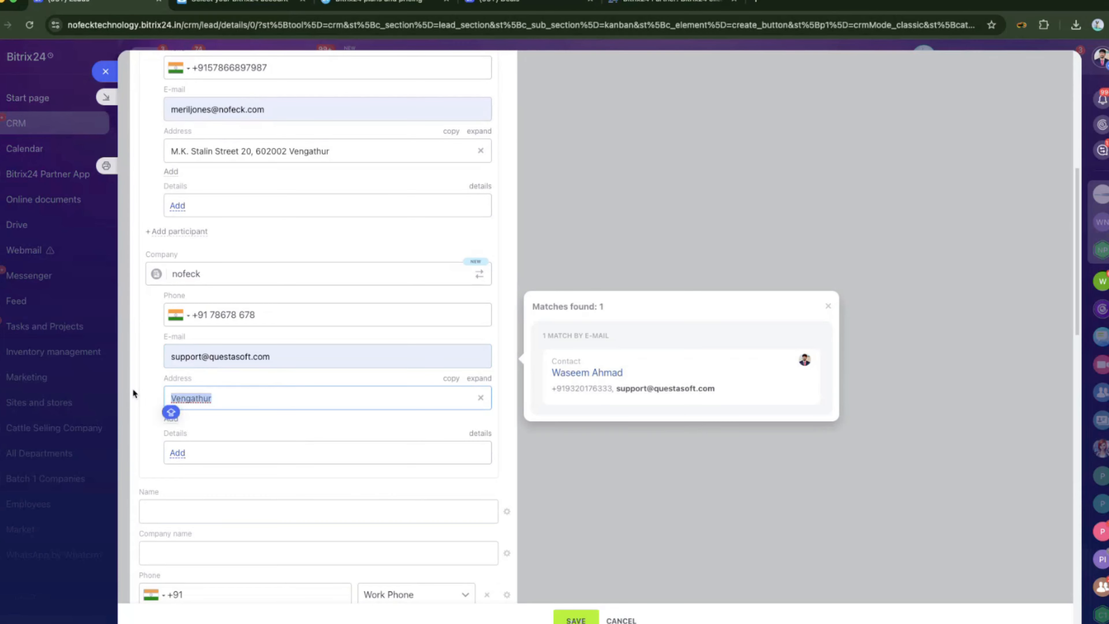
{"action": "type", "text": "SFSDF"}
{"action": "left_click", "coordinate": [567, 619]}
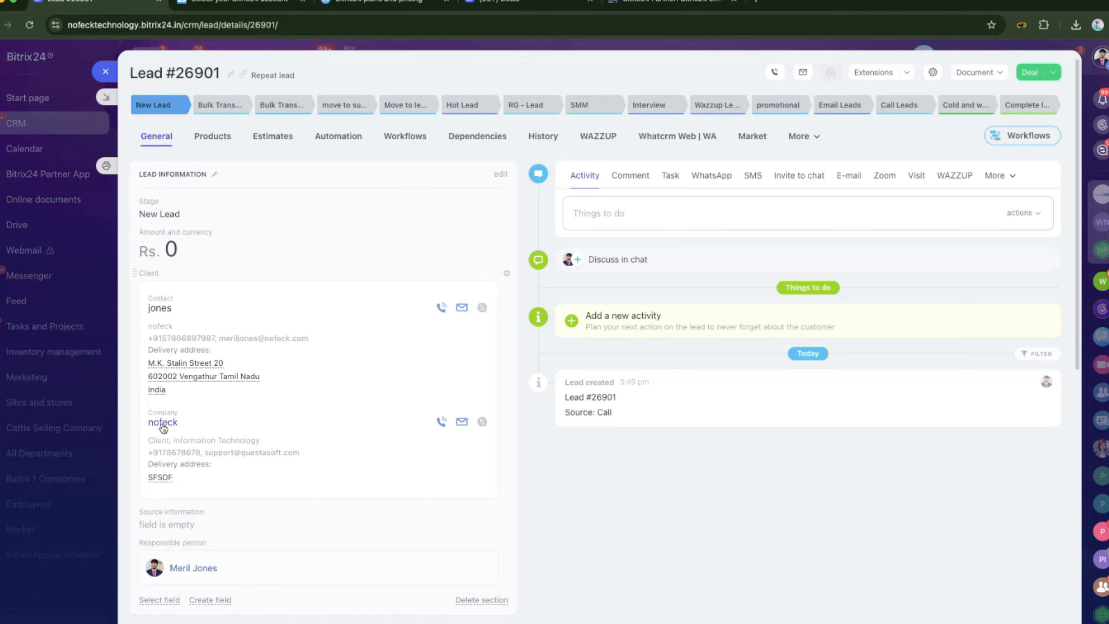
Close lead #26901, cancelling the next-step prompt, and start another new lead.
{"action": "scroll", "coordinate": [228, 463], "scroll_direction": "down", "scroll_amount": 1}
{"action": "scroll", "coordinate": [227, 458], "scroll_direction": "down", "scroll_amount": 7}
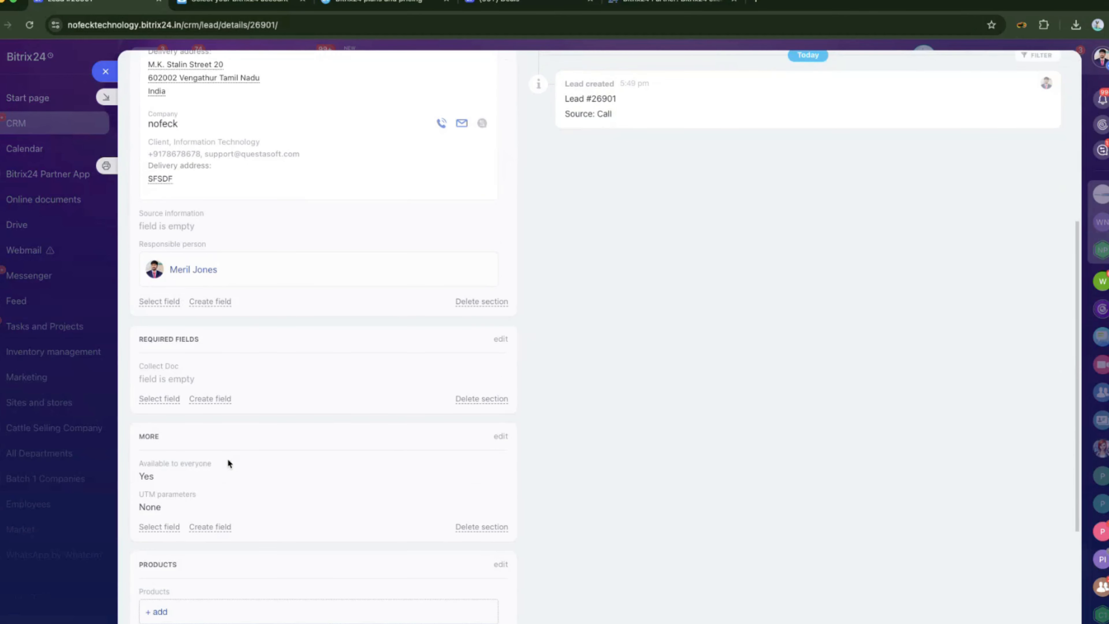
{"action": "scroll", "coordinate": [230, 215], "scroll_direction": "up", "scroll_amount": 7}
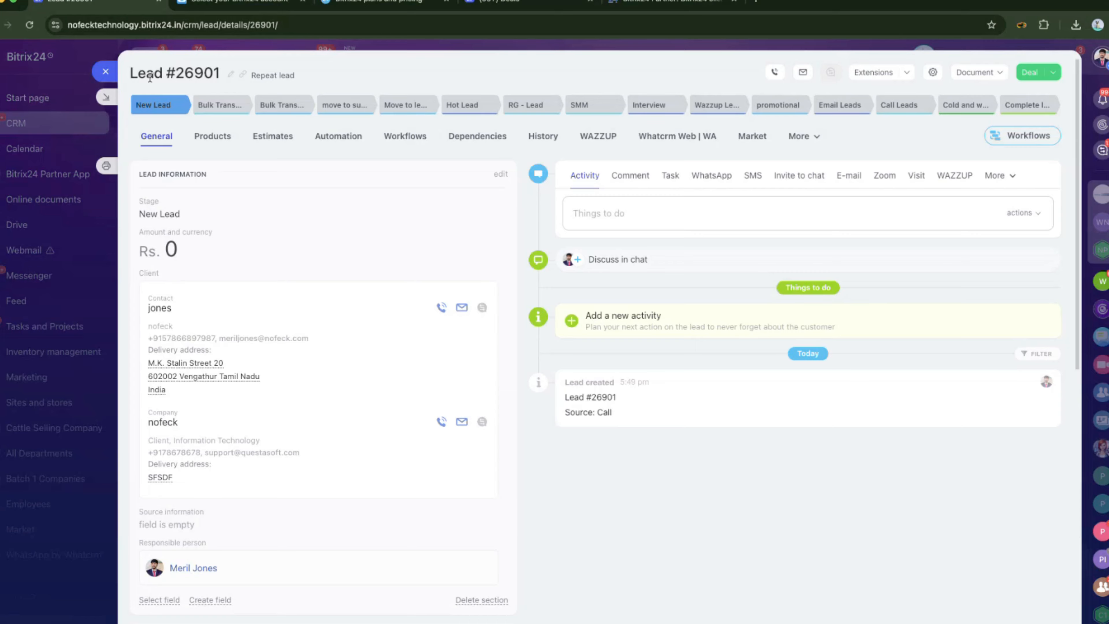
{"action": "scroll", "coordinate": [241, 263], "scroll_direction": "down", "scroll_amount": 3}
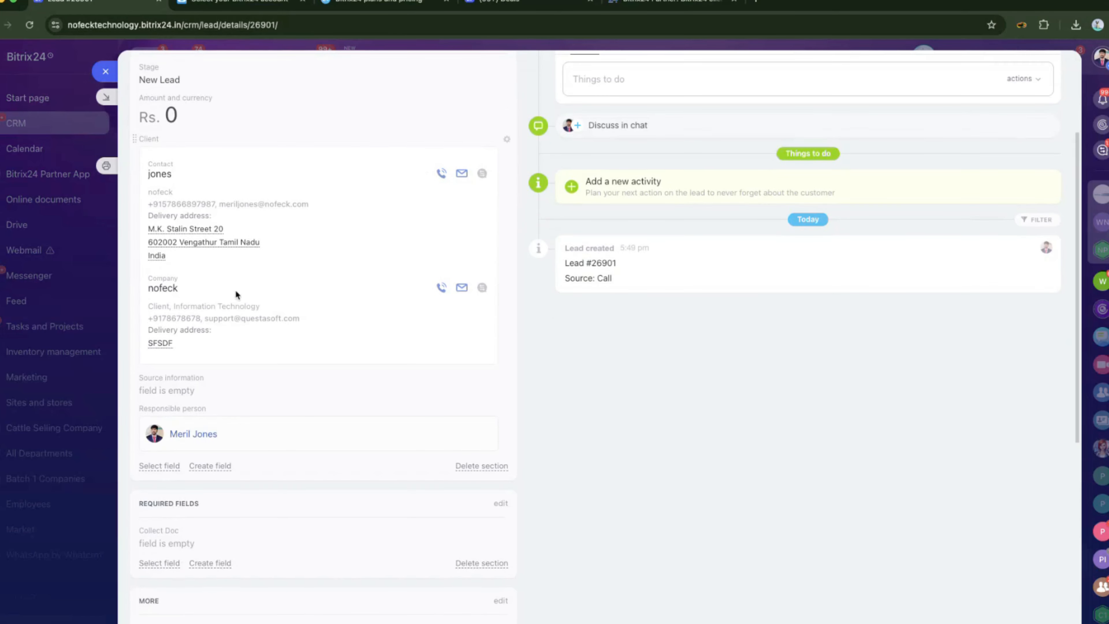
{"action": "scroll", "coordinate": [221, 348], "scroll_direction": "up", "scroll_amount": 3}
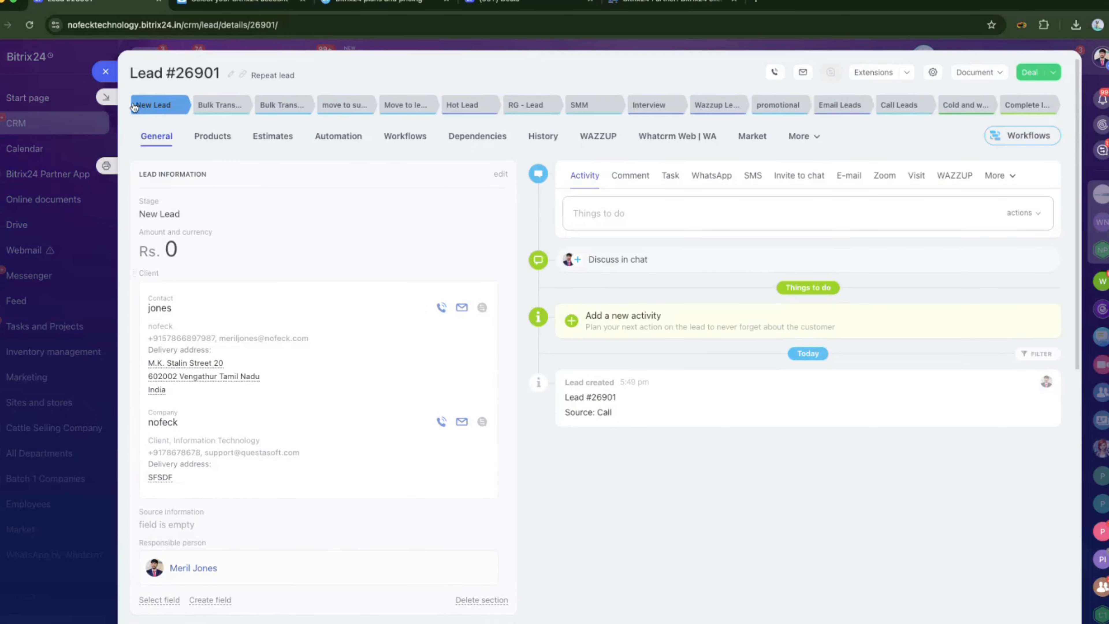
{"action": "left_click", "coordinate": [106, 73]}
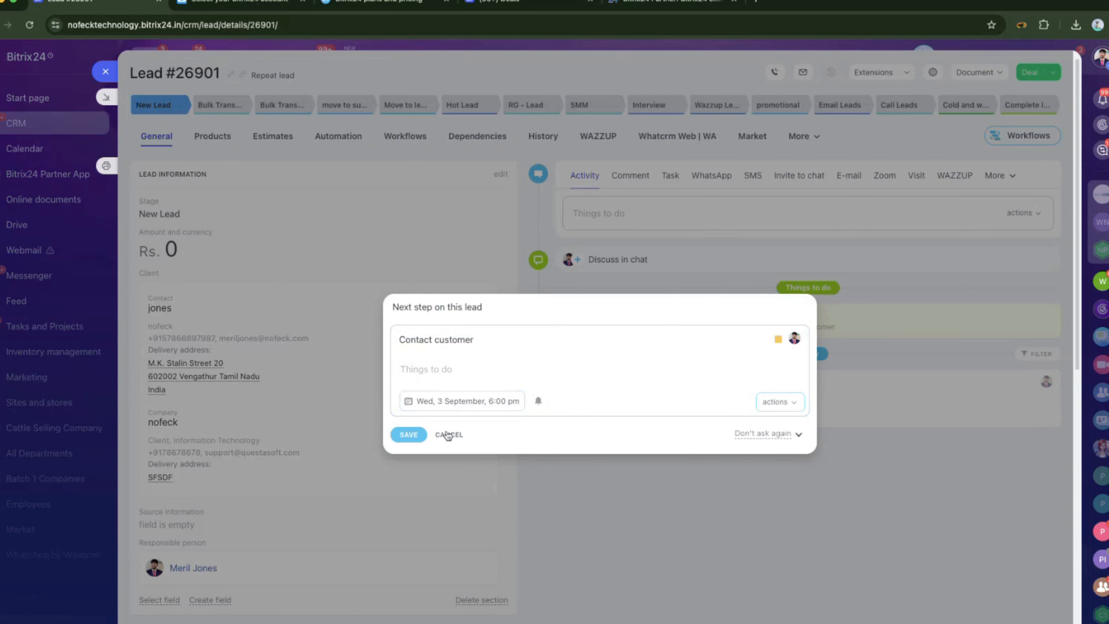
{"action": "left_click", "coordinate": [448, 435]}
{"action": "left_click", "coordinate": [229, 97]}
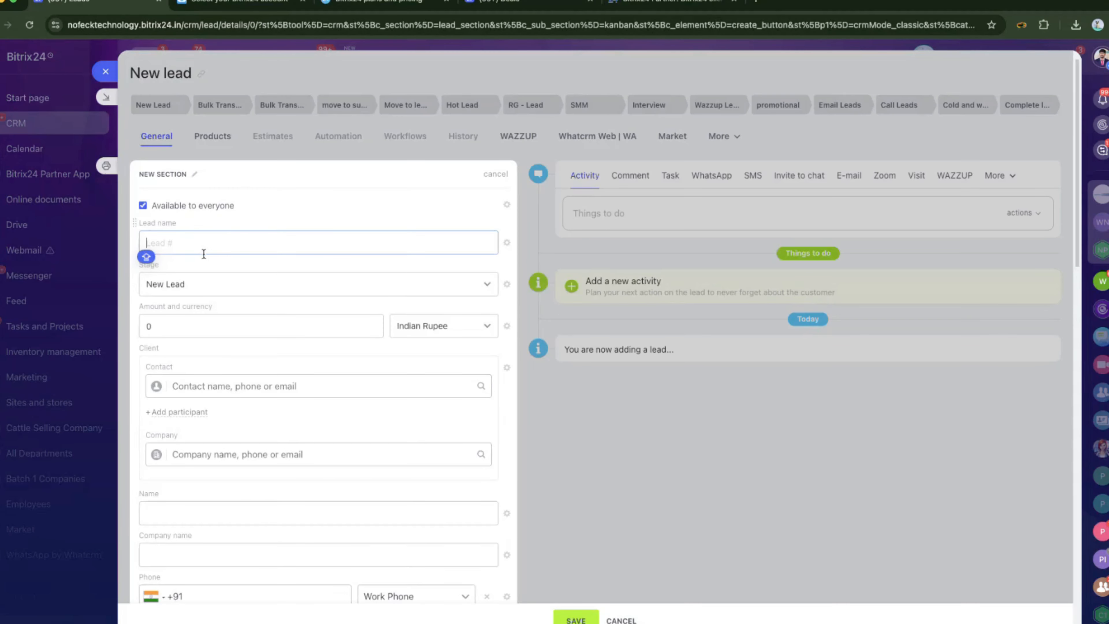
Enter company name NOFECK and a work phone number on the new lead.
{"action": "scroll", "coordinate": [204, 307], "scroll_direction": "down", "scroll_amount": 2}
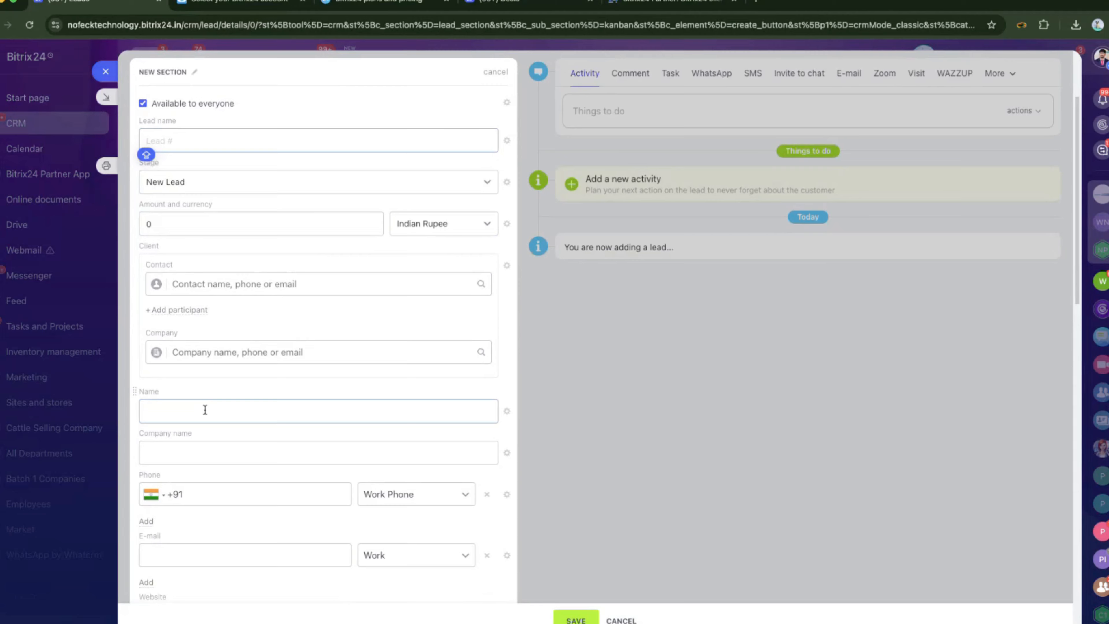
{"action": "scroll", "coordinate": [205, 410], "scroll_direction": "down", "scroll_amount": 2}
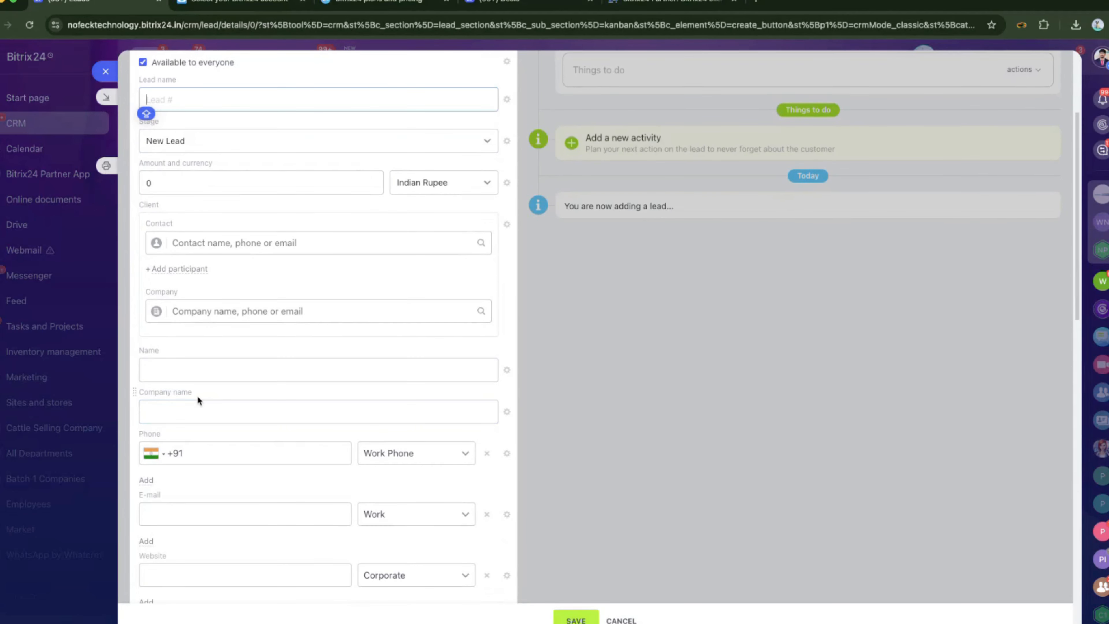
{"action": "left_click", "coordinate": [193, 378]}
{"action": "left_click", "coordinate": [179, 417]}
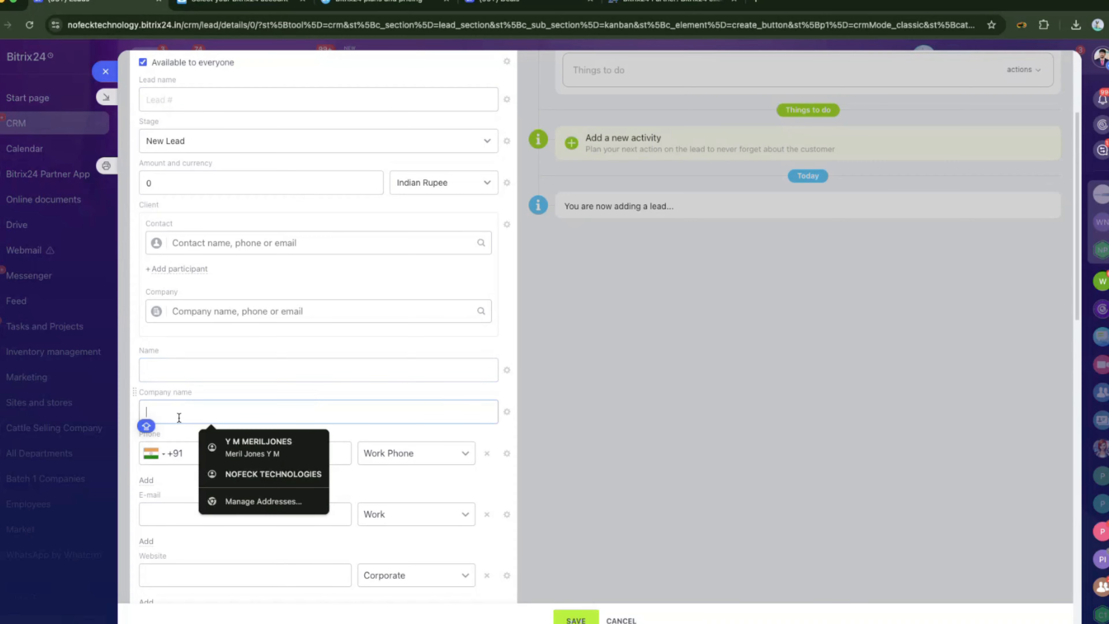
{"action": "type", "text": "NOFECK"}
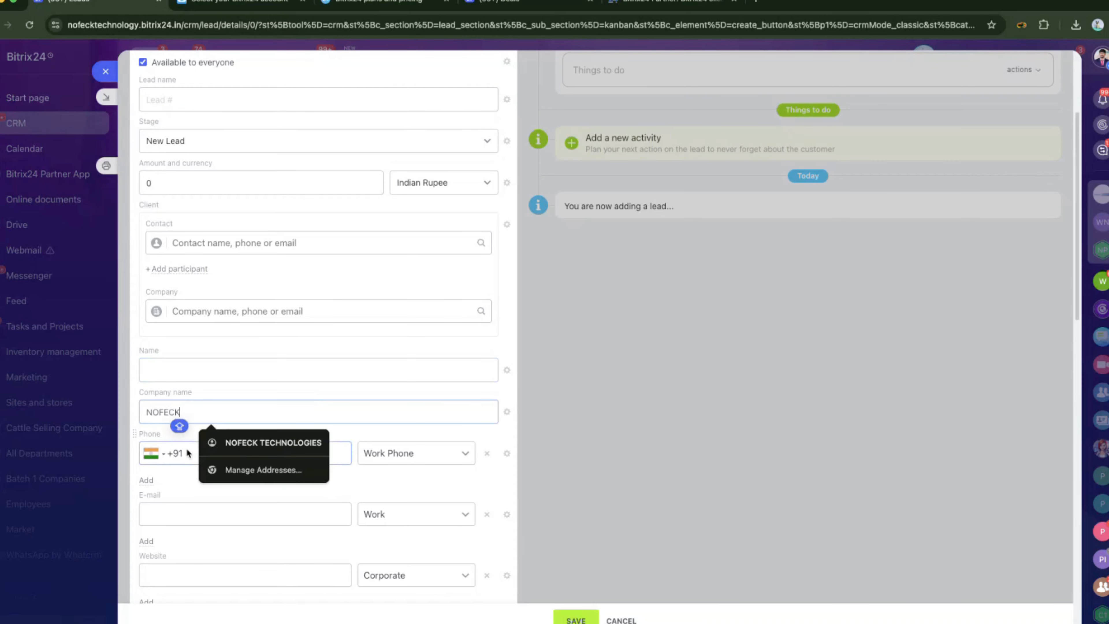
{"action": "left_click", "coordinate": [196, 450]}
{"action": "type", "text": "234234234"}
Fill the work e-mail from the suggestion, dismiss duplicate matches, and save lead #26903.
{"action": "left_click", "coordinate": [228, 522]}
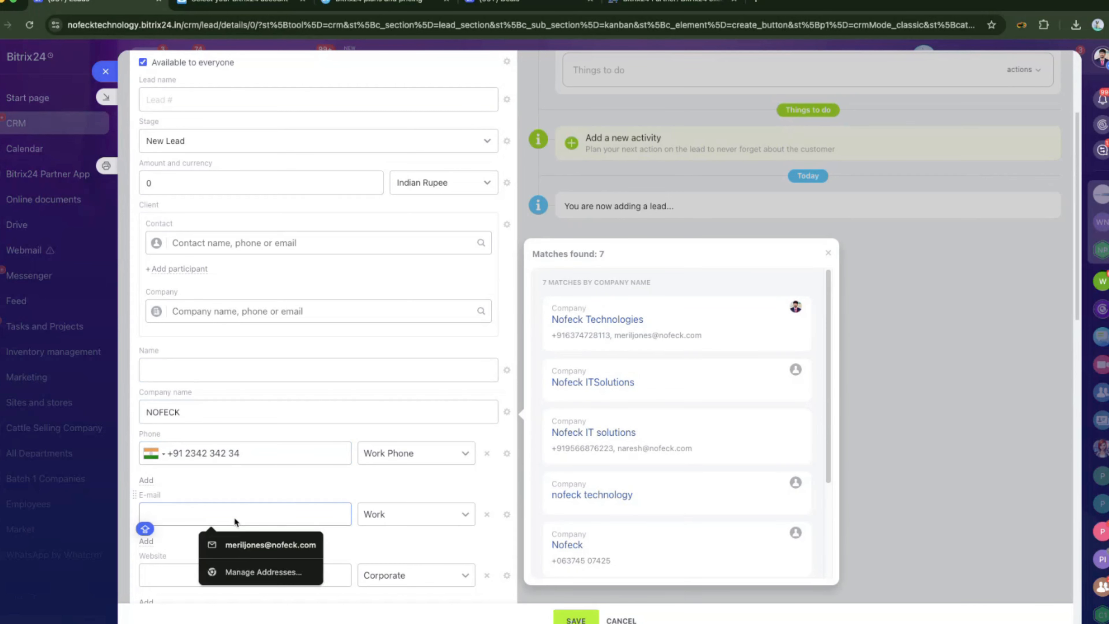
{"action": "left_click", "coordinate": [262, 544]}
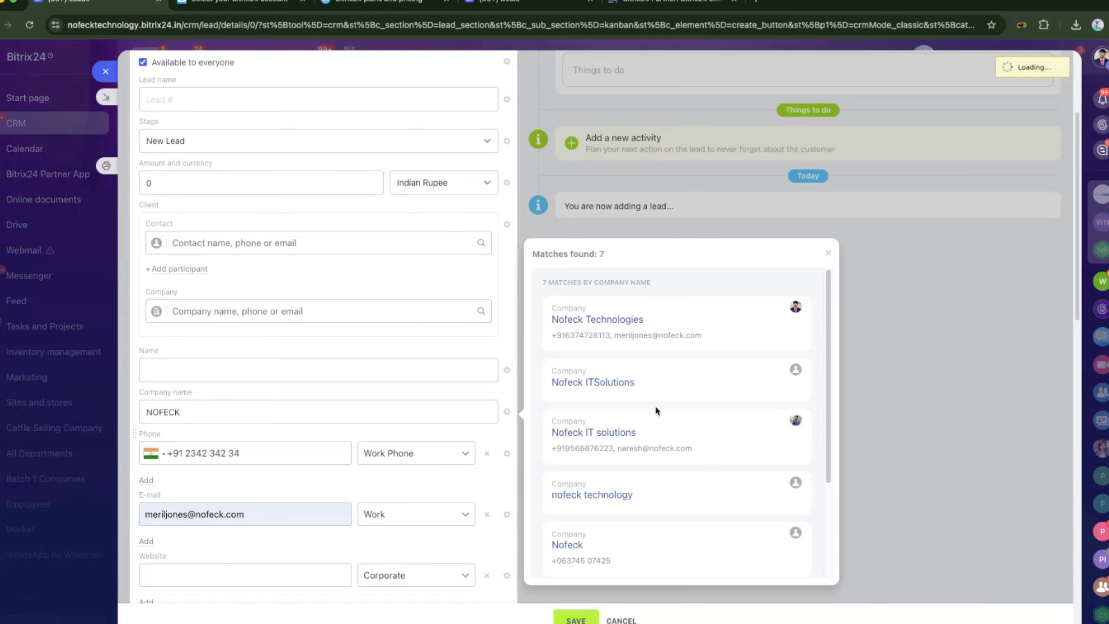
{"action": "left_click", "coordinate": [825, 309]}
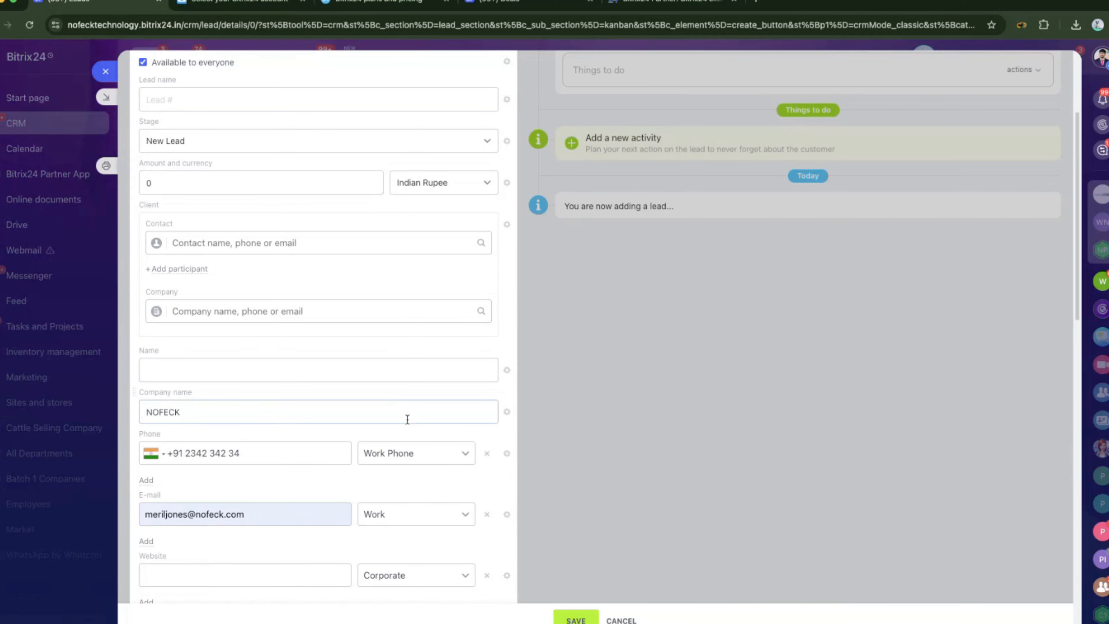
{"action": "scroll", "coordinate": [406, 420], "scroll_direction": "down", "scroll_amount": 3}
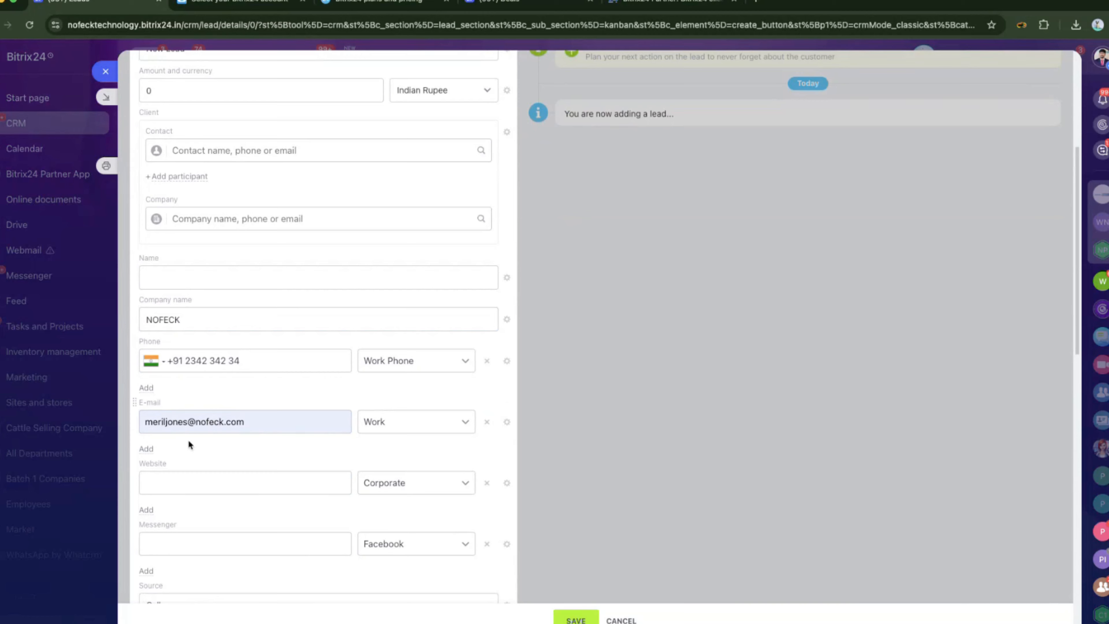
{"action": "left_click", "coordinate": [569, 618]}
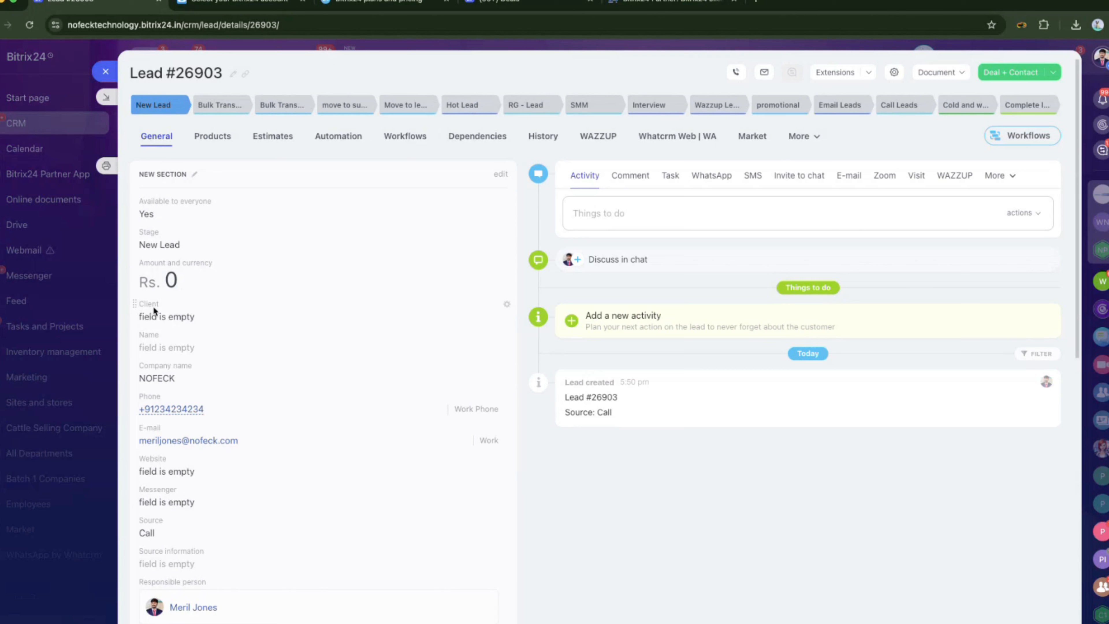
Type 234 into lead #26903's Client Contact box and close the suggestions without linking anyone.
{"action": "left_click", "coordinate": [156, 317]}
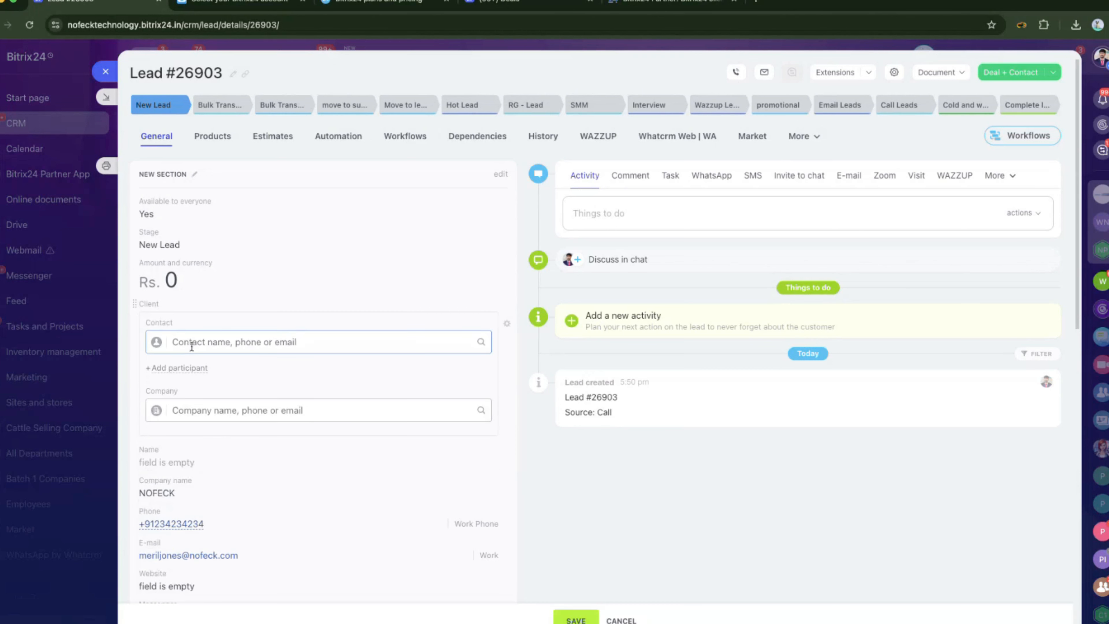
{"action": "left_click", "coordinate": [546, 443]}
{"action": "scroll", "coordinate": [307, 506], "scroll_direction": "down", "scroll_amount": 2}
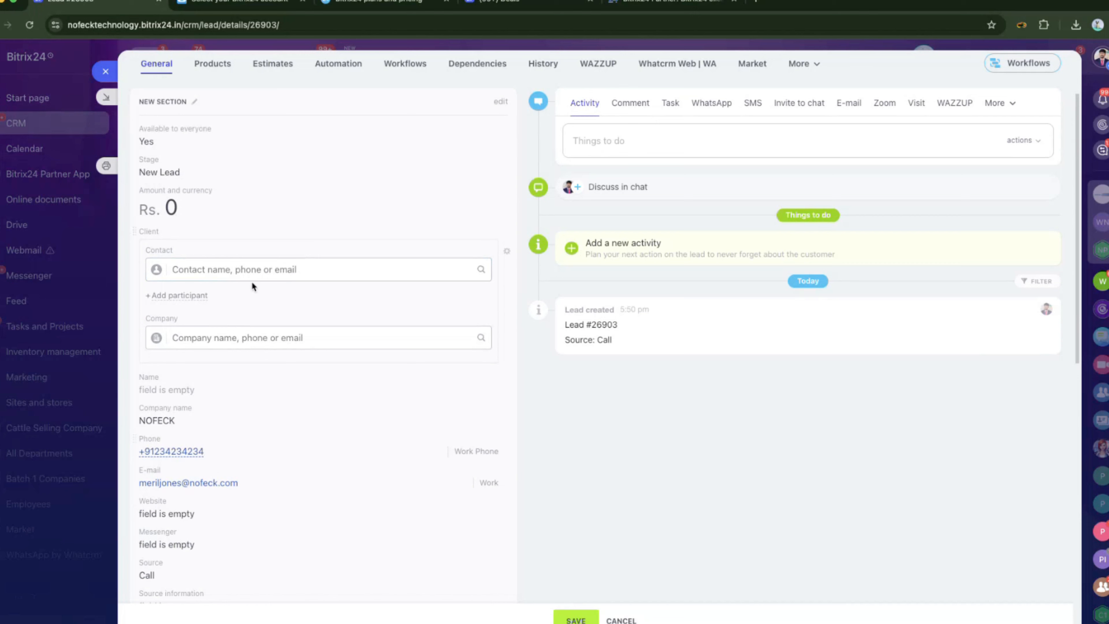
{"action": "left_click", "coordinate": [256, 266]}
{"action": "type", "text": "23"}
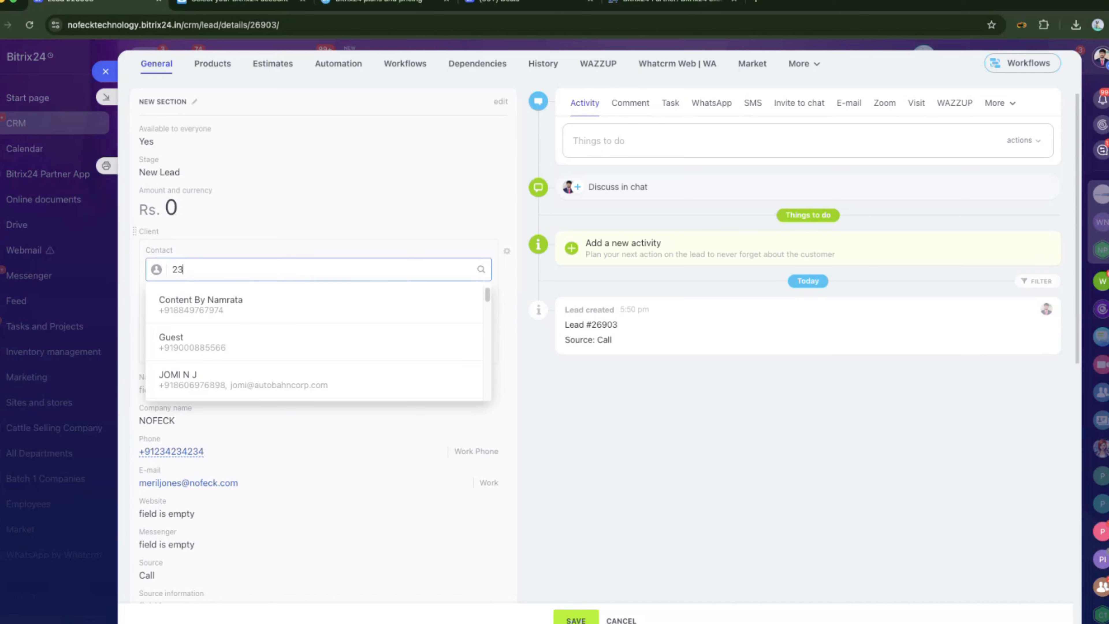
{"action": "type", "text": "4"}
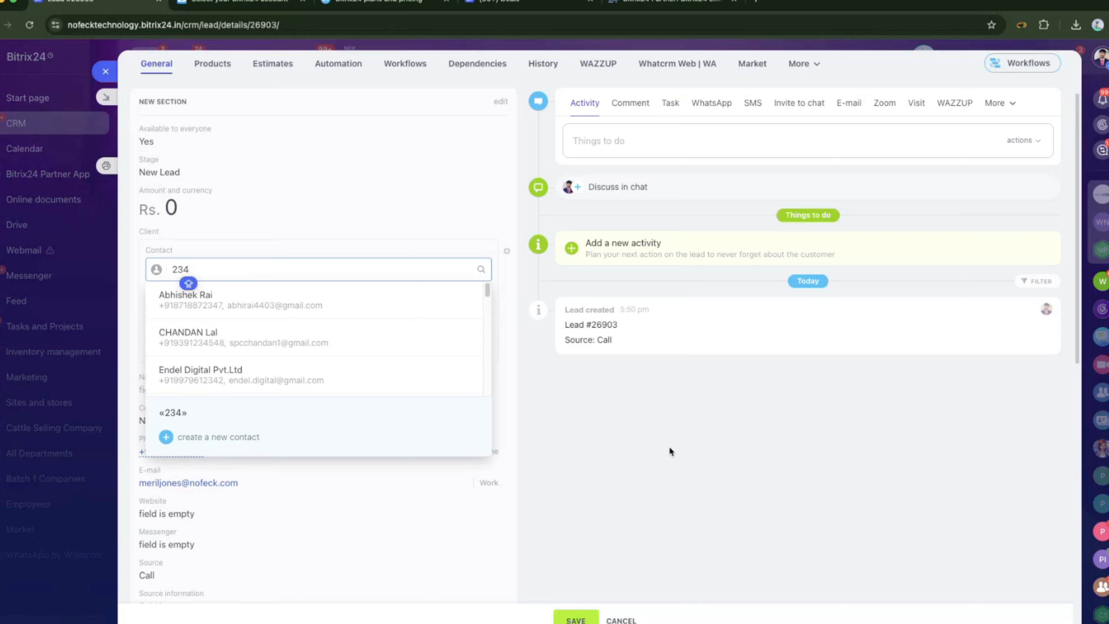
{"action": "left_click", "coordinate": [668, 447]}
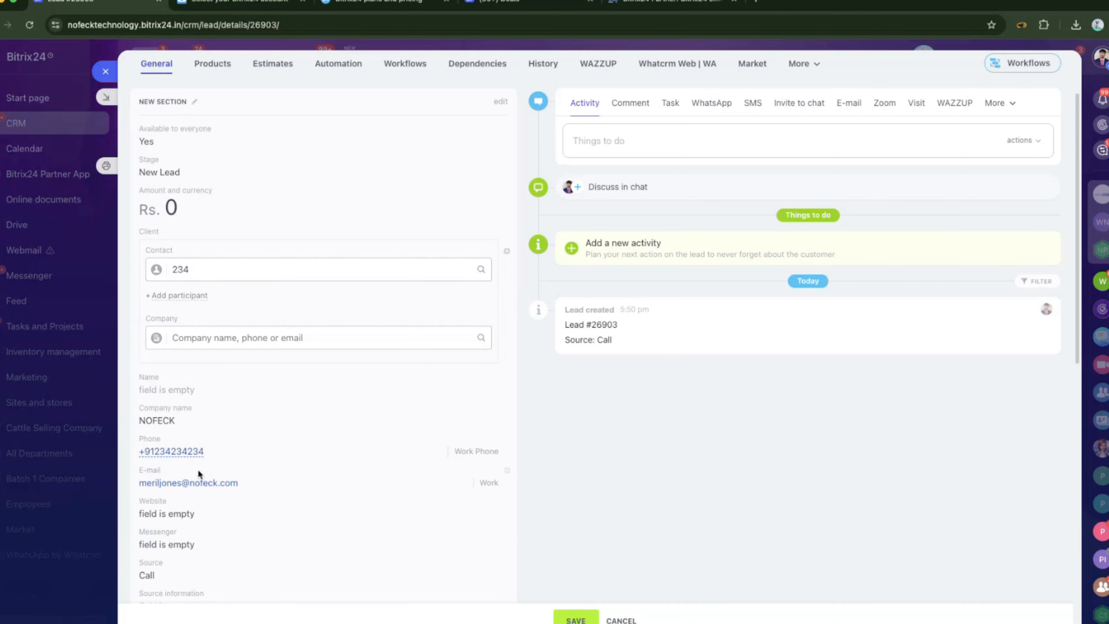
{"action": "scroll", "coordinate": [199, 458], "scroll_direction": "up", "scroll_amount": 1}
{"action": "scroll", "coordinate": [201, 452], "scroll_direction": "up", "scroll_amount": 3}
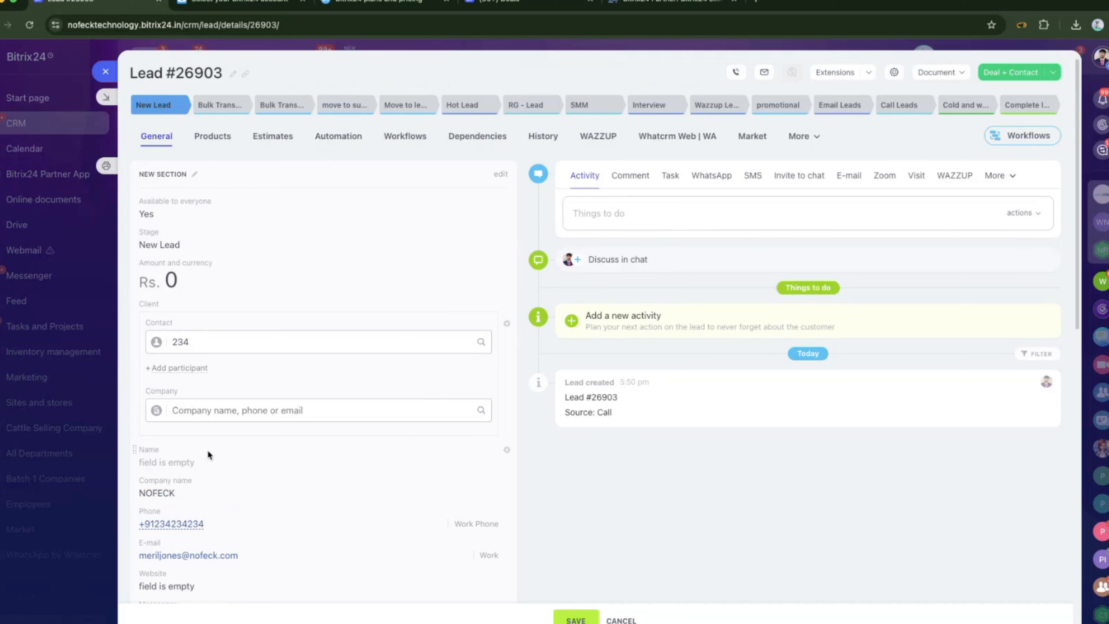
{"action": "left_click", "coordinate": [1038, 109]}
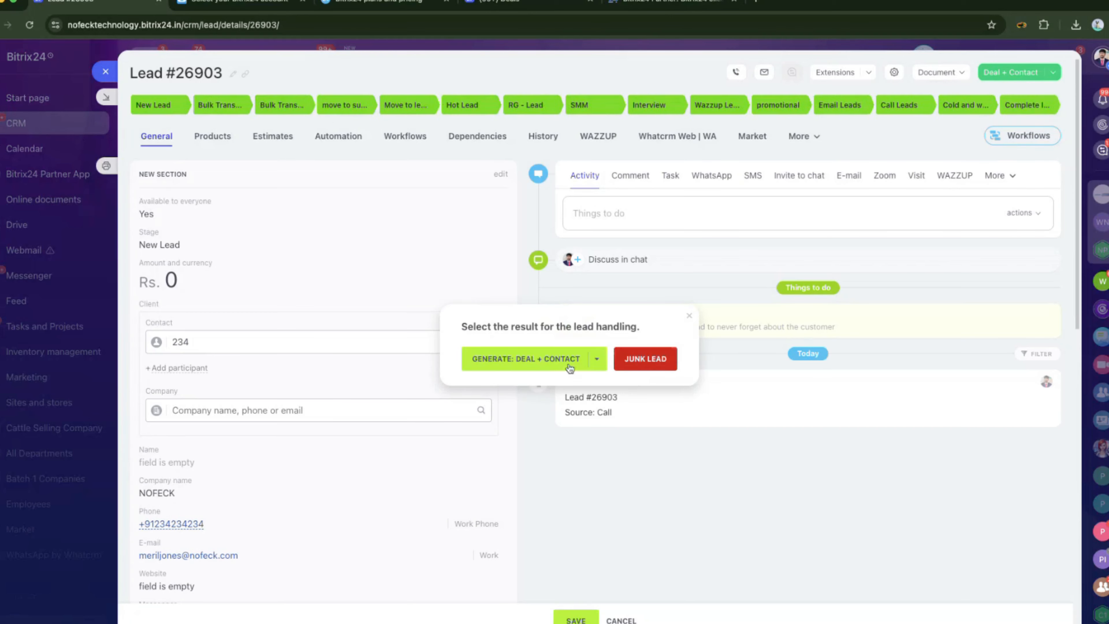
{"action": "left_click", "coordinate": [537, 363]}
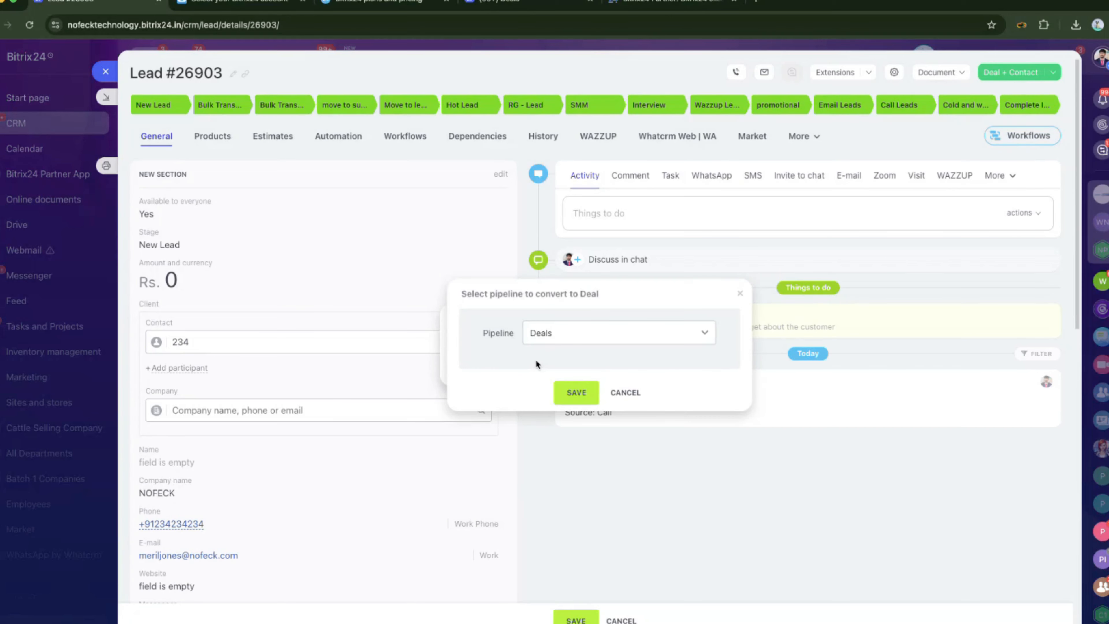
{"action": "left_click", "coordinate": [574, 389]}
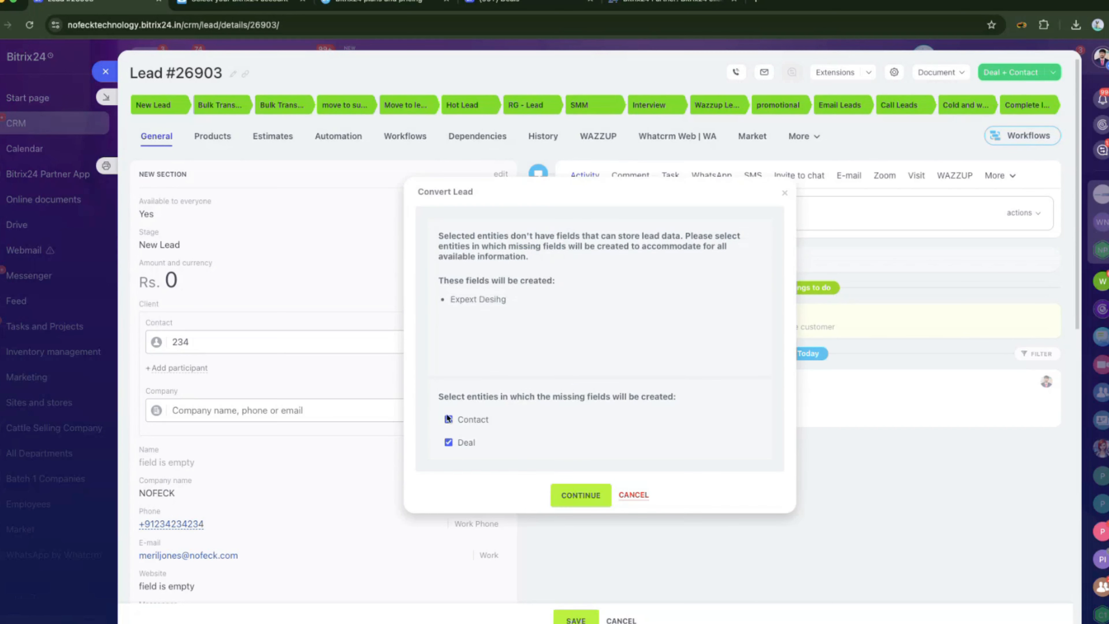
{"action": "left_click_drag", "start_coordinate": [443, 396], "coordinate": [682, 398]}
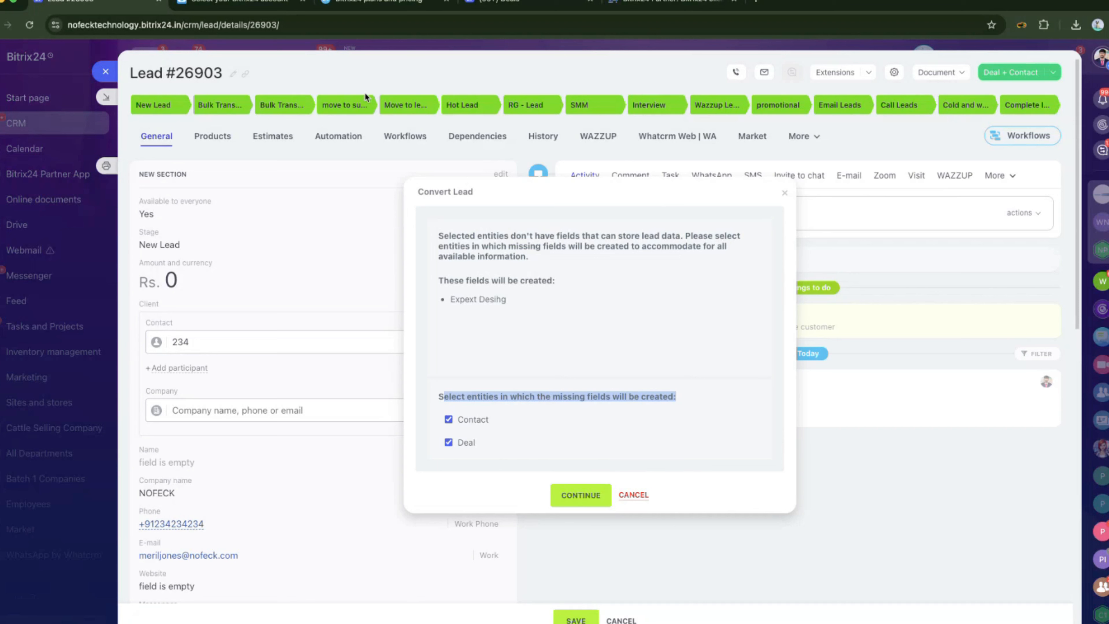
{"action": "left_click", "coordinate": [627, 494]}
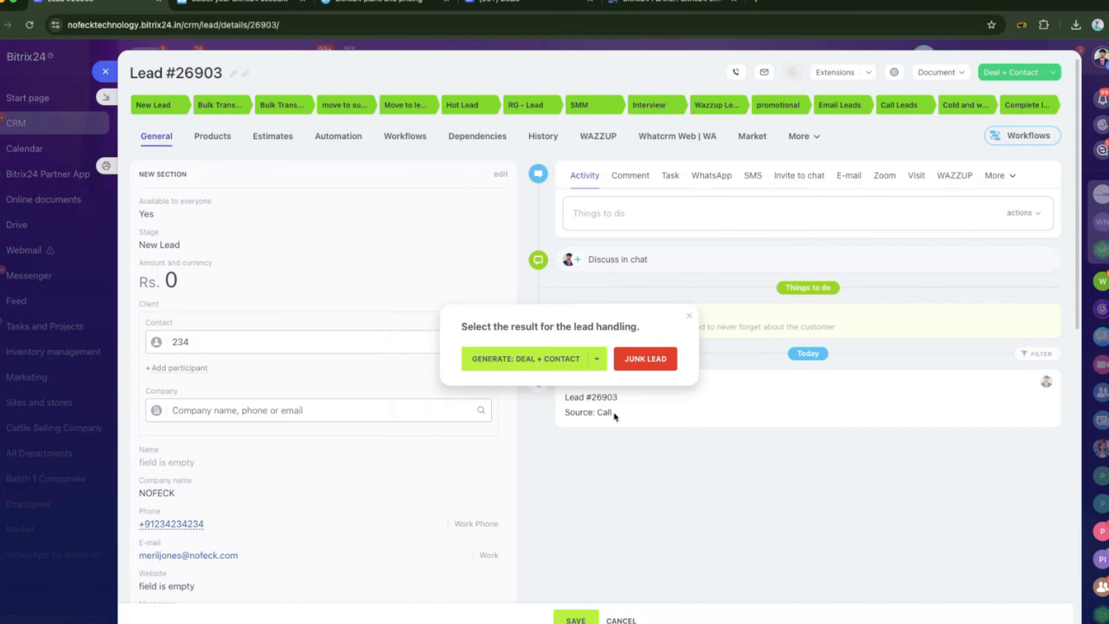
{"action": "left_click", "coordinate": [688, 317]}
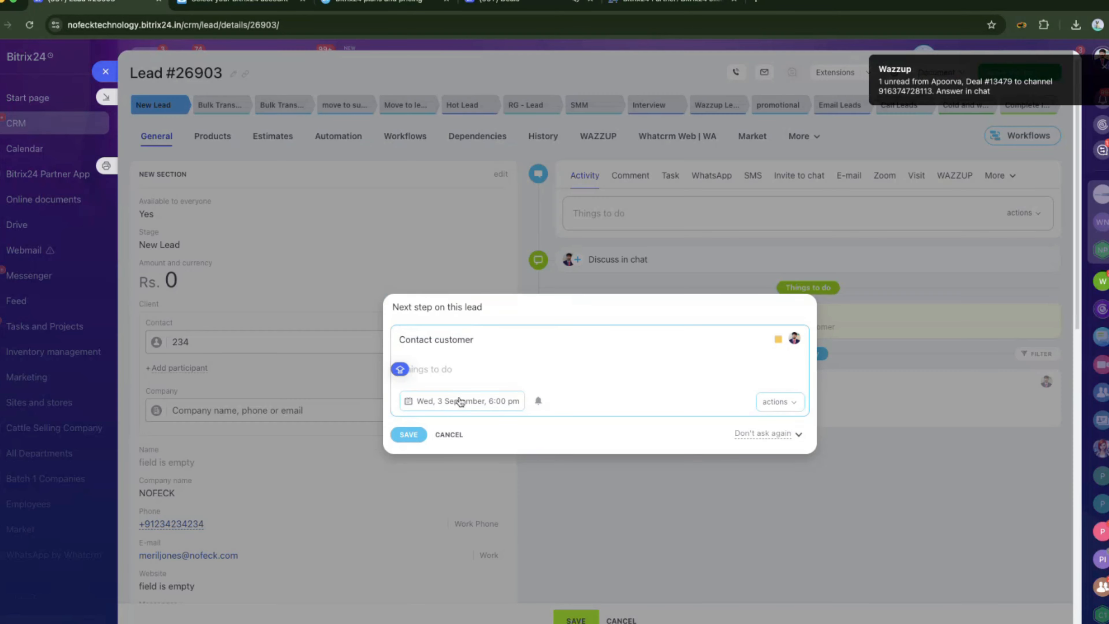
Dismiss the lead's next-step prompt and go to the Contacts list.
{"action": "left_click", "coordinate": [454, 435]}
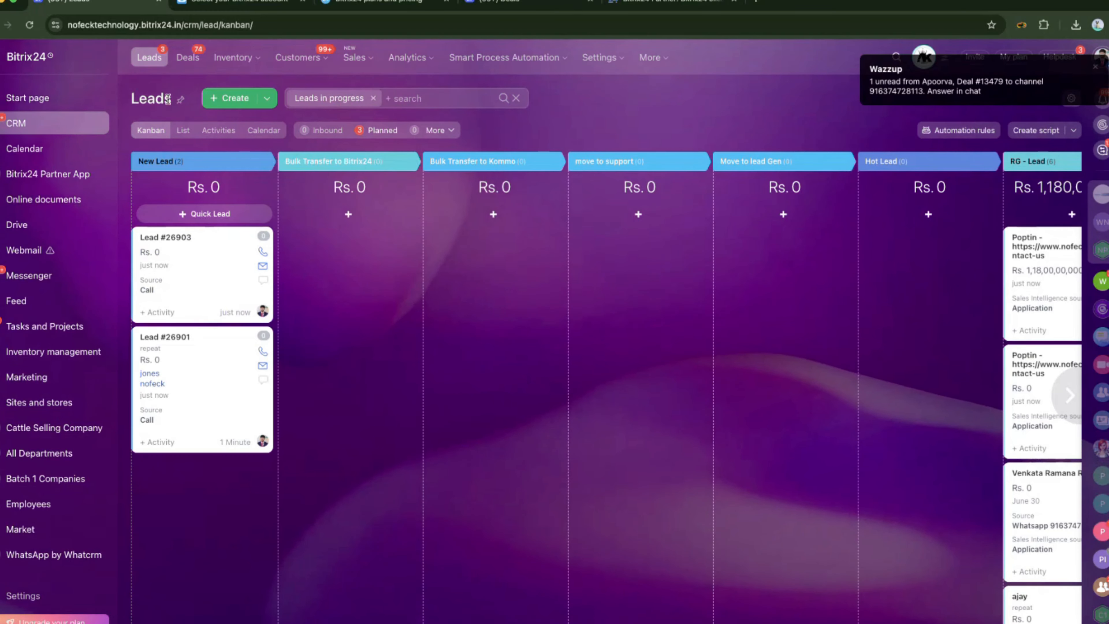
{"action": "mouse_move", "coordinate": [309, 58]}
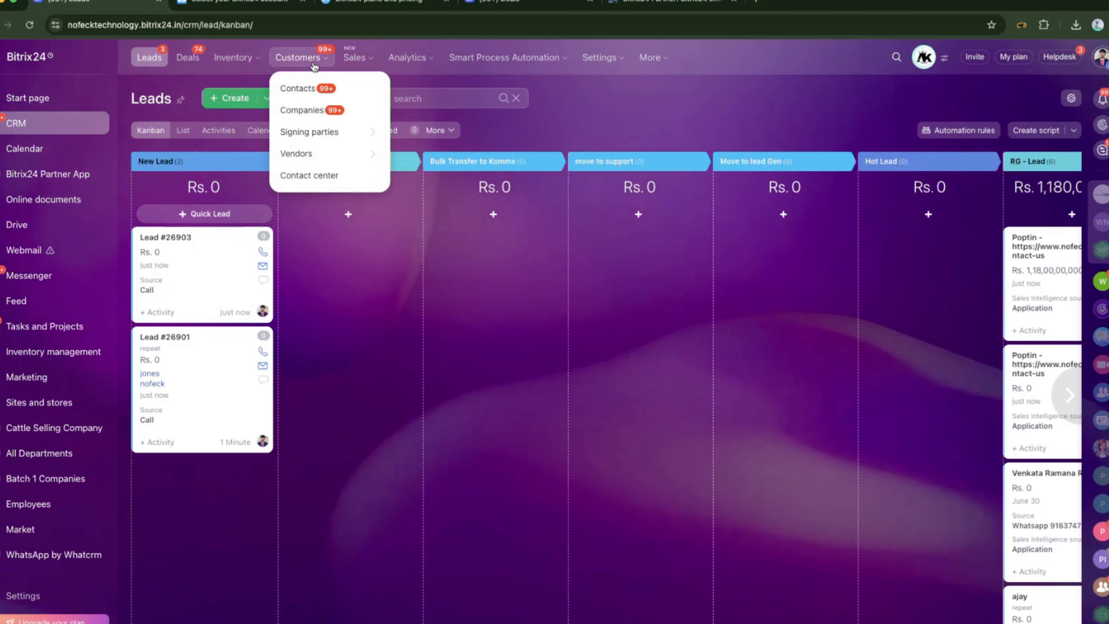
{"action": "left_click", "coordinate": [324, 87]}
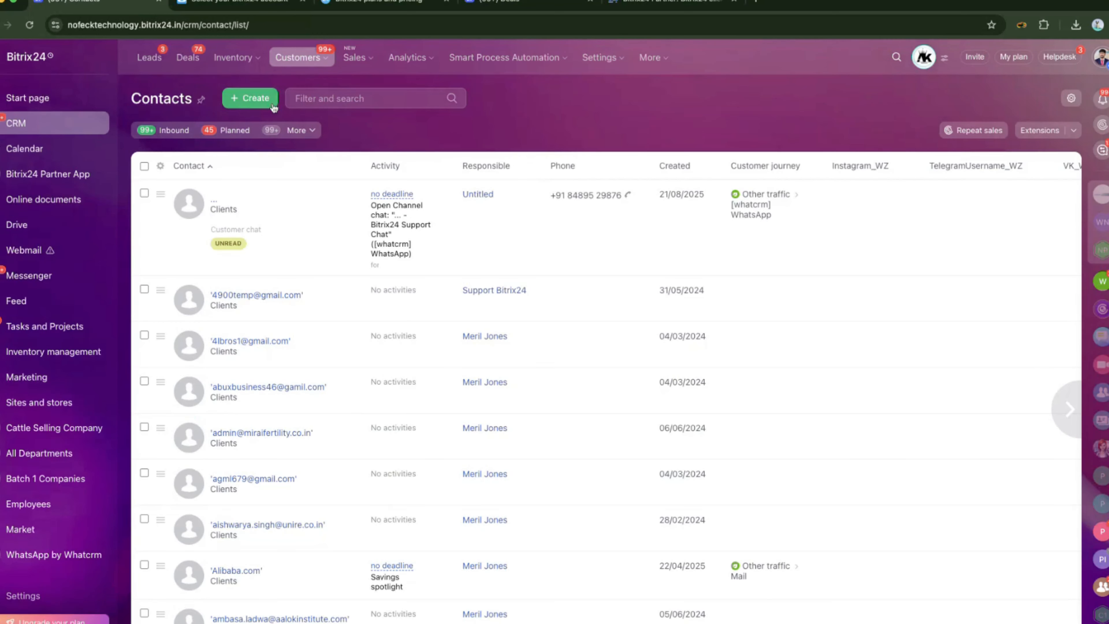
Create and save a new contact named MDM, then close its card.
{"action": "left_click", "coordinate": [267, 101]}
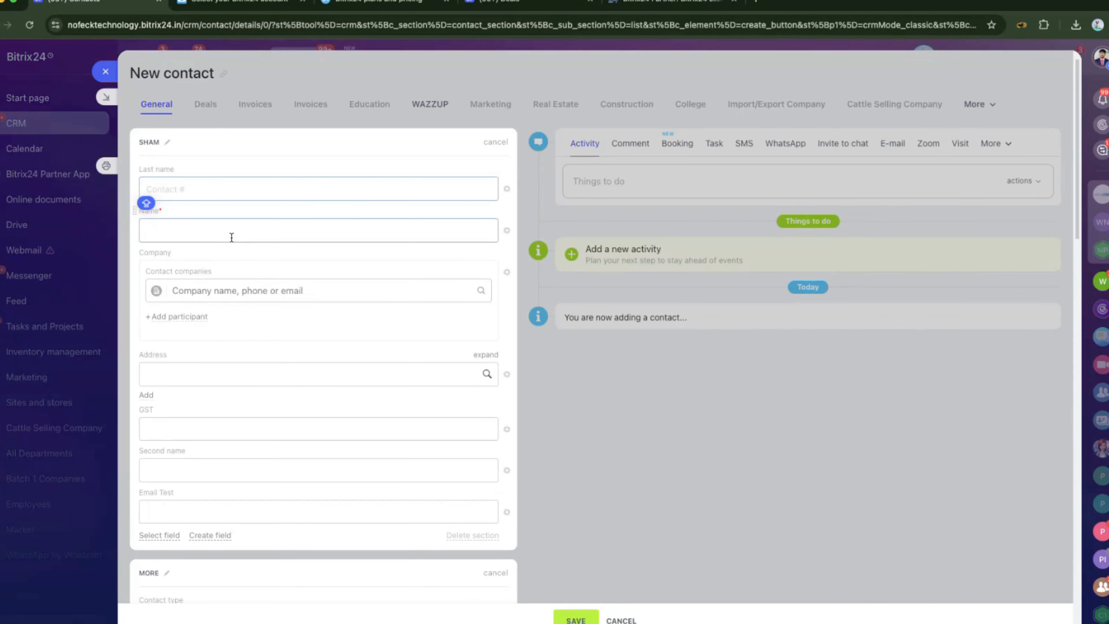
{"action": "left_click", "coordinate": [221, 236]}
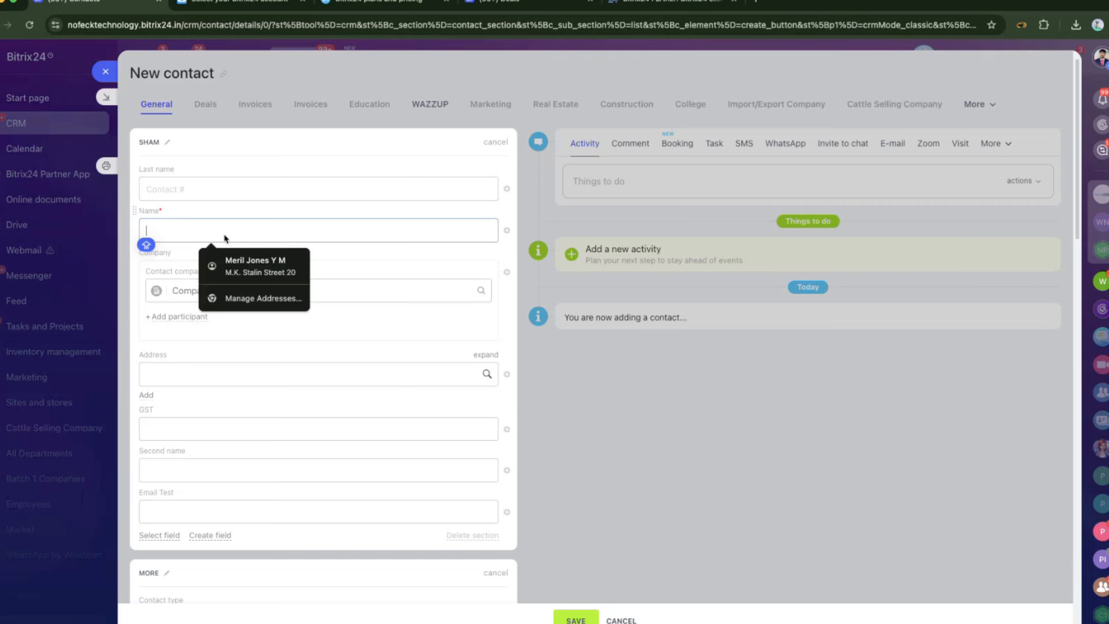
{"action": "type", "text": "MDM"}
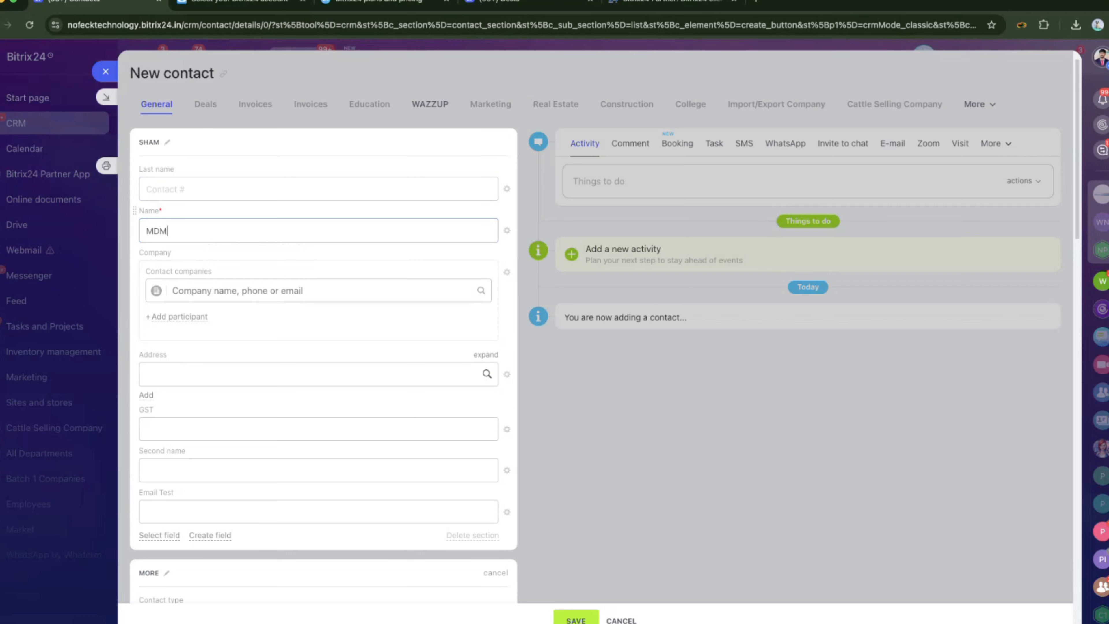
{"action": "left_click", "coordinate": [575, 619]}
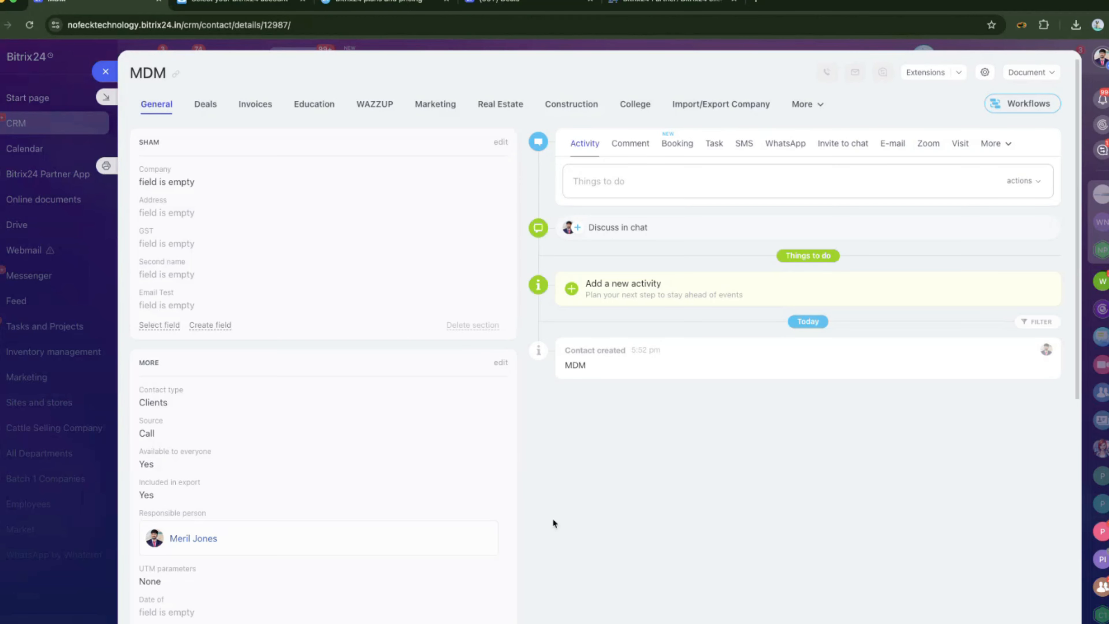
{"action": "left_click", "coordinate": [109, 75]}
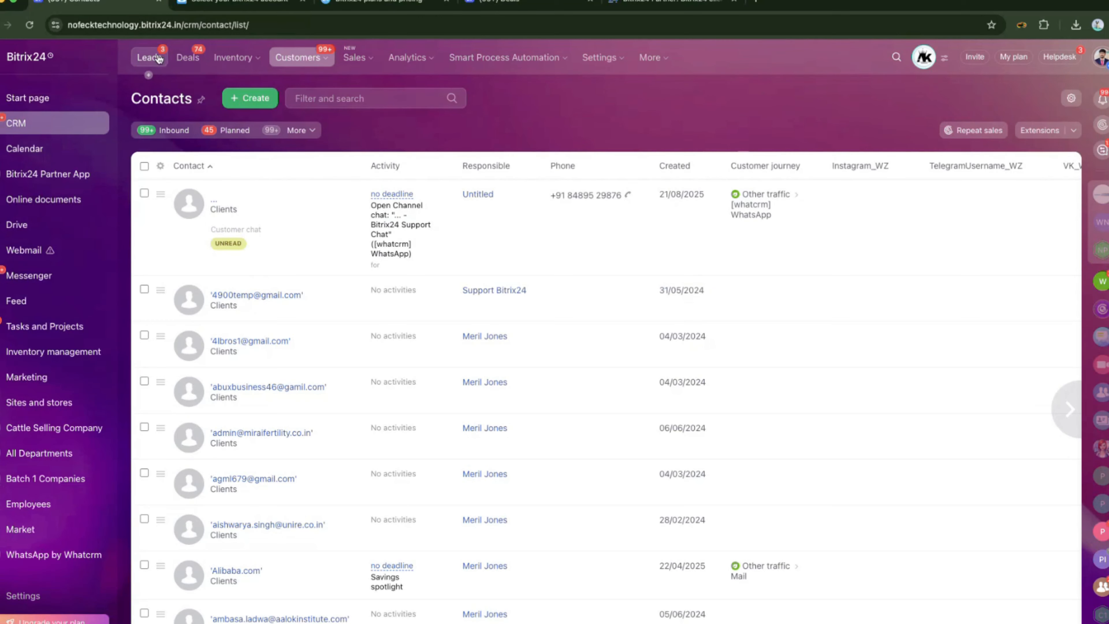
Start a new lead linked to contact MDM, then discard it without saving.
{"action": "left_click", "coordinate": [157, 58]}
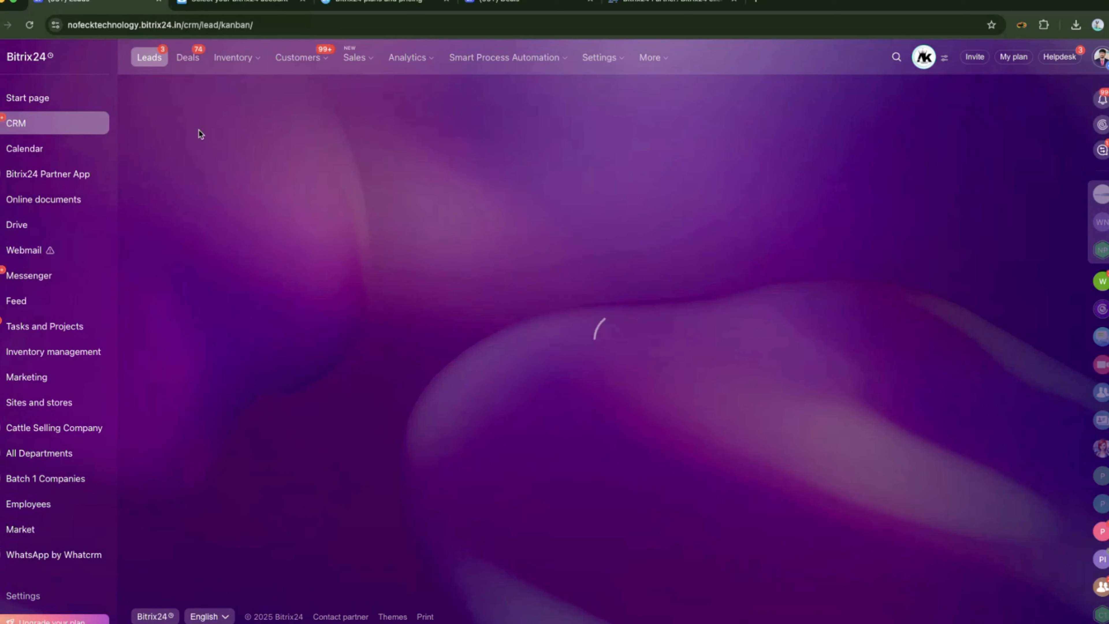
{"action": "left_click", "coordinate": [237, 103]}
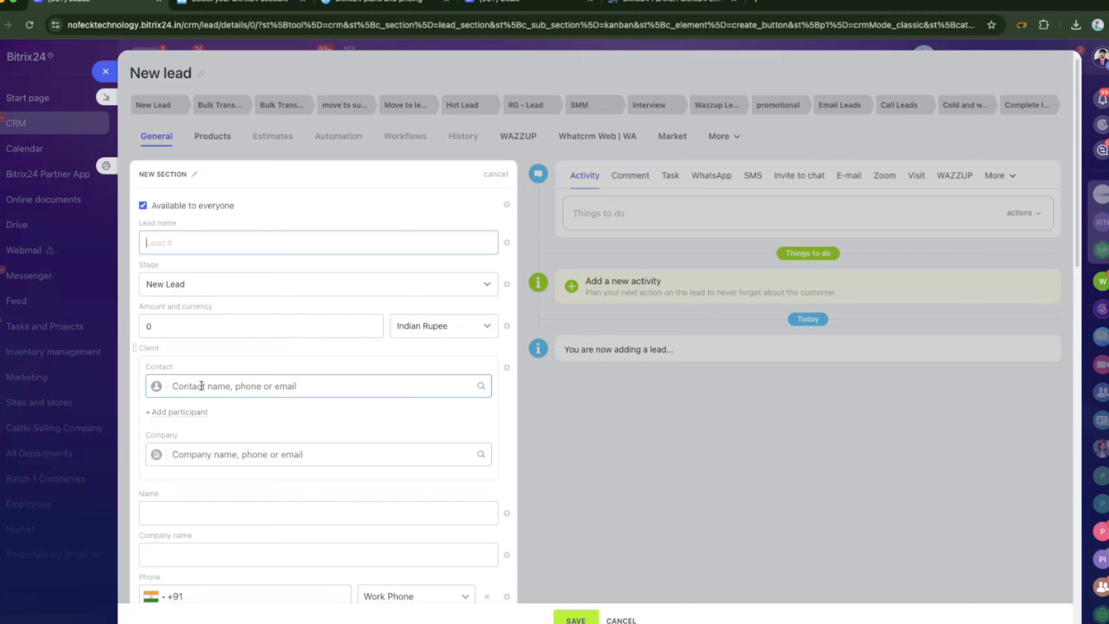
{"action": "left_click", "coordinate": [202, 385]}
{"action": "type", "text": "MDM"}
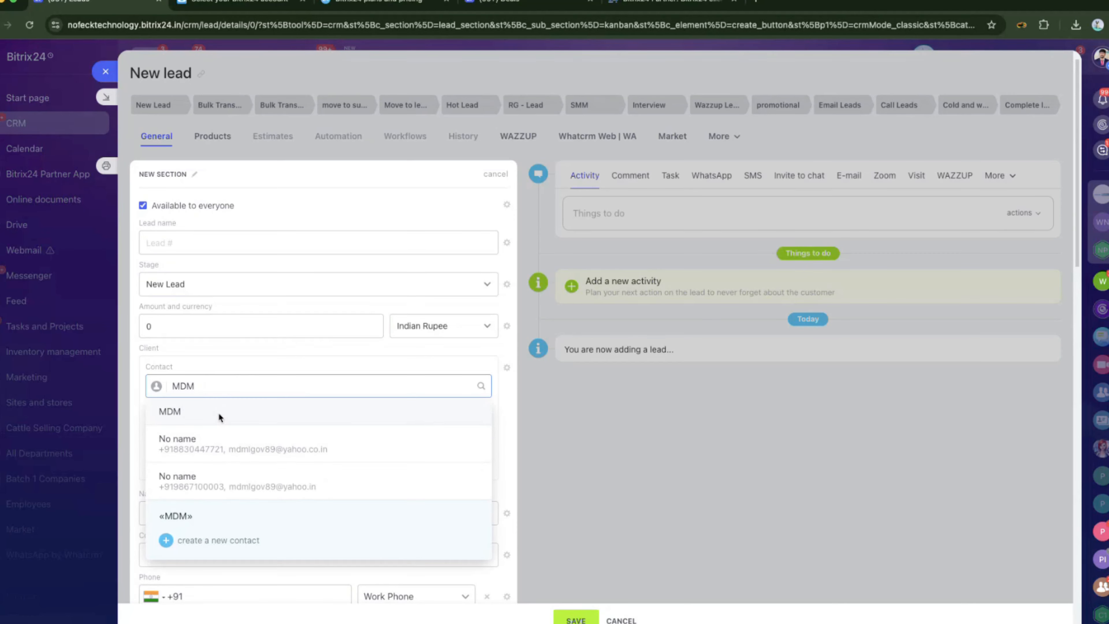
{"action": "left_click", "coordinate": [219, 412]}
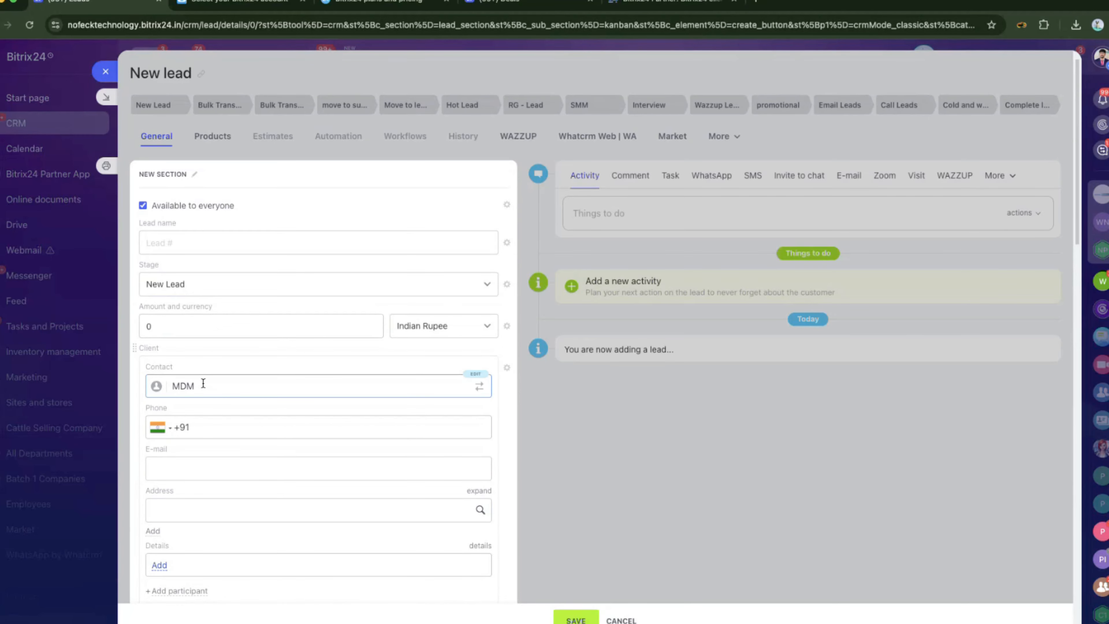
{"action": "left_click", "coordinate": [98, 73]}
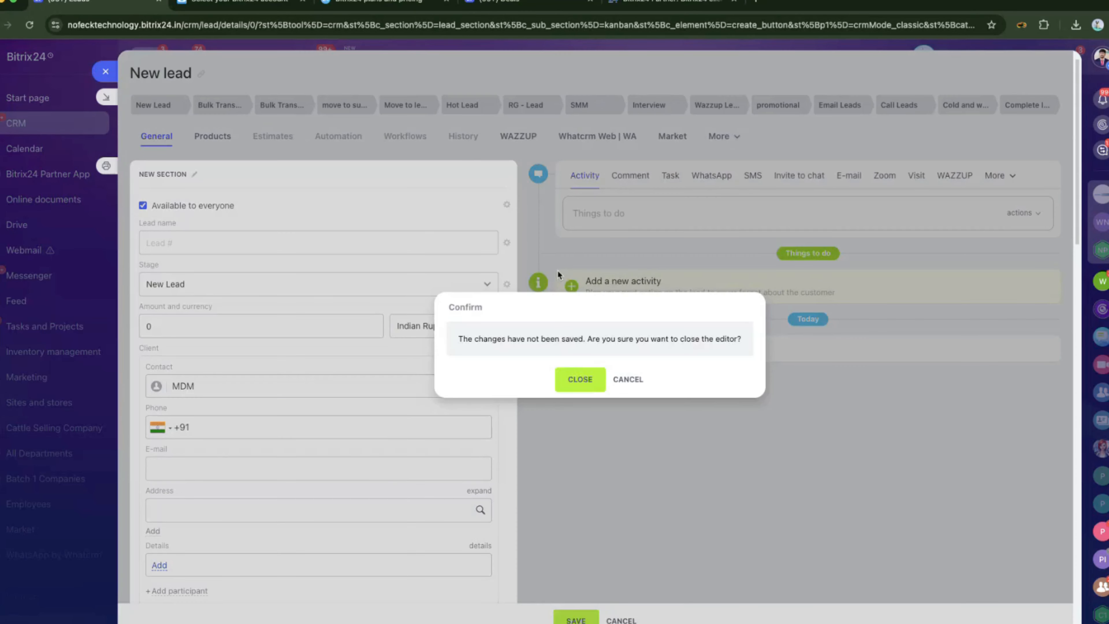
{"action": "left_click", "coordinate": [580, 378]}
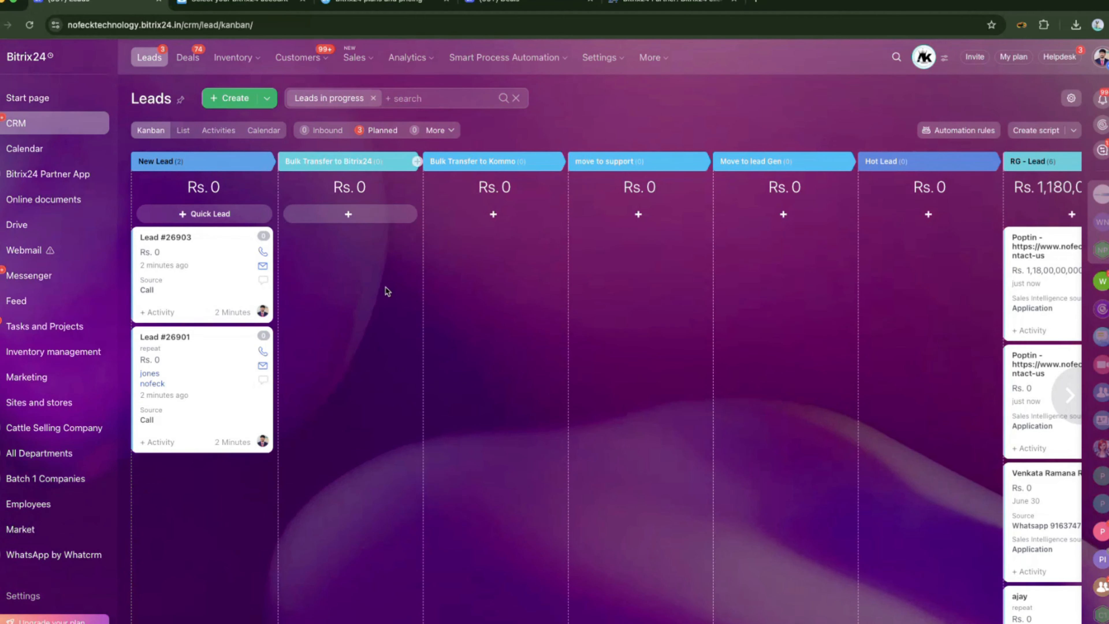
Open Lead #26903 and put its phone and e-mail fields into edit mode.
{"action": "left_click", "coordinate": [311, 58]}
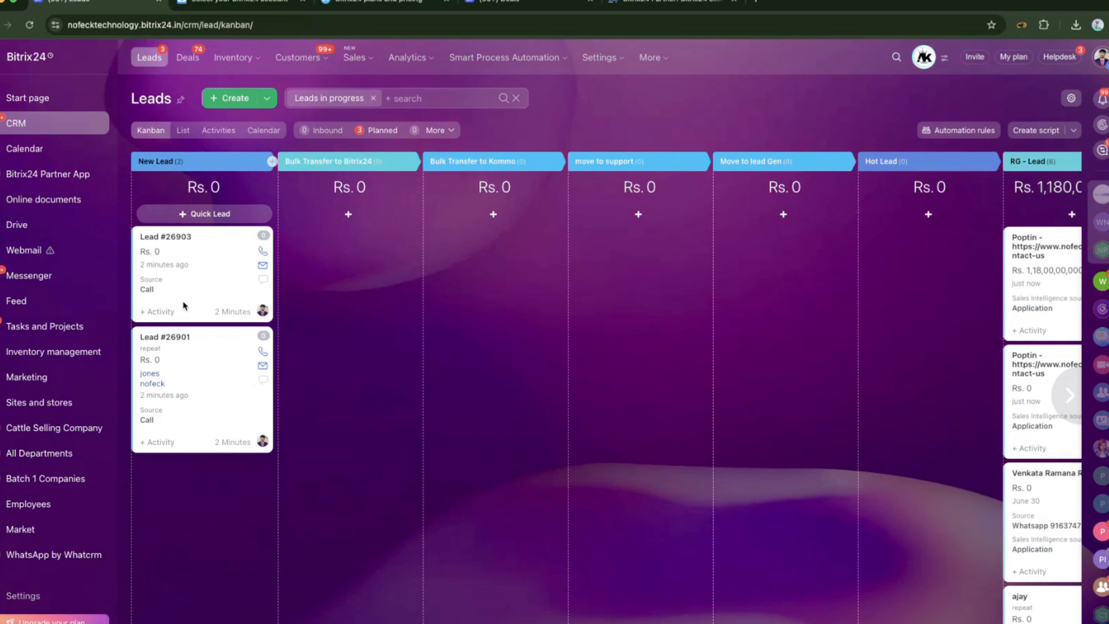
{"action": "left_click", "coordinate": [173, 232]}
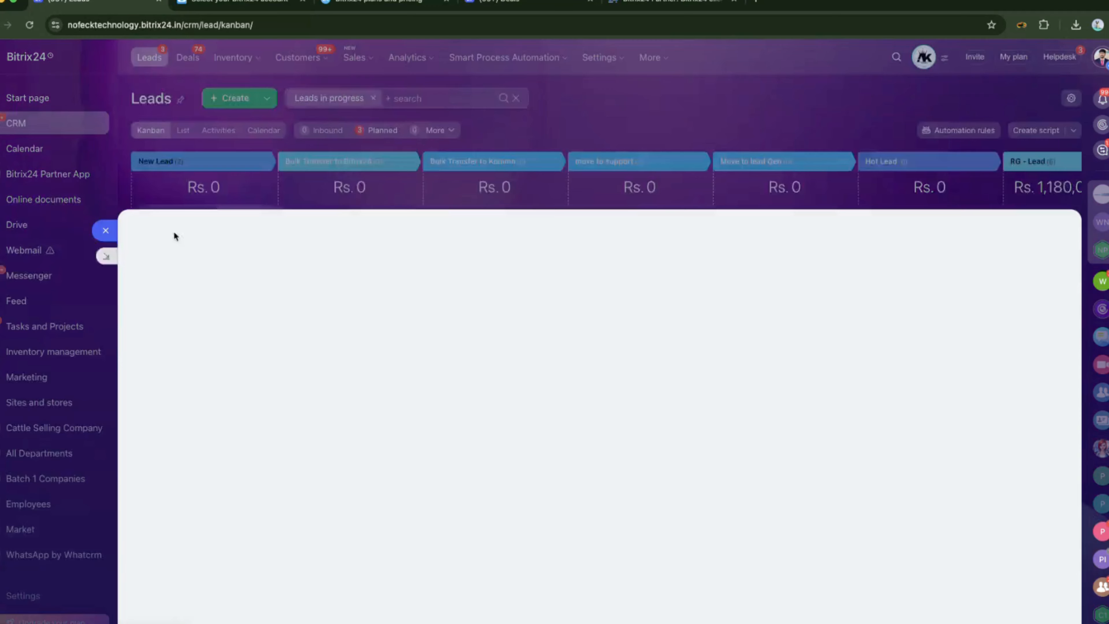
{"action": "scroll", "coordinate": [253, 337], "scroll_direction": "down", "scroll_amount": 2}
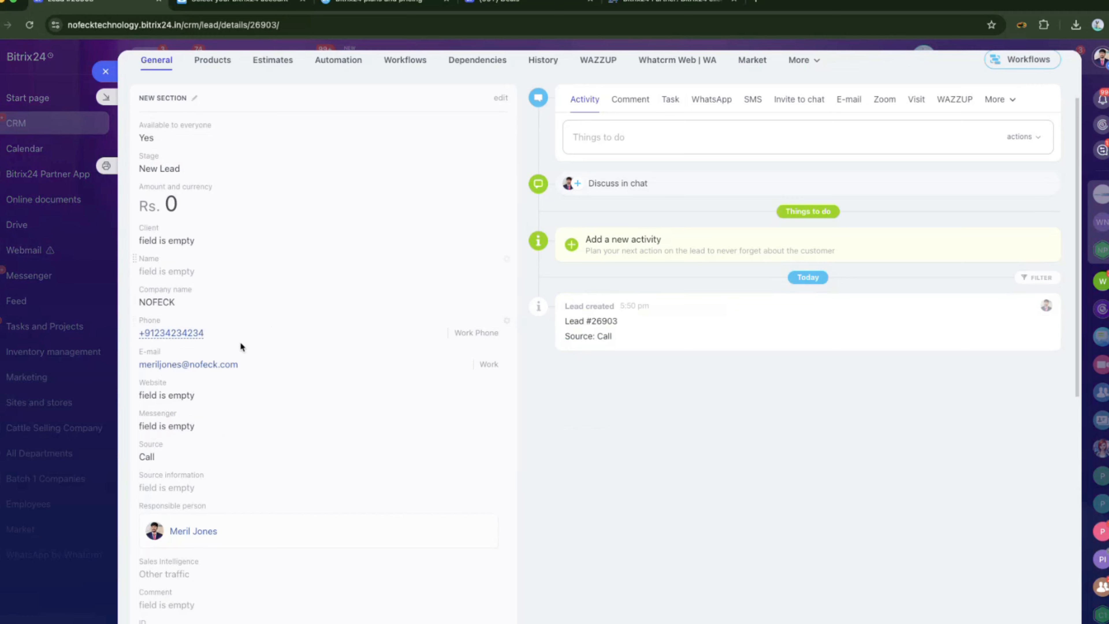
{"action": "left_click", "coordinate": [225, 337]}
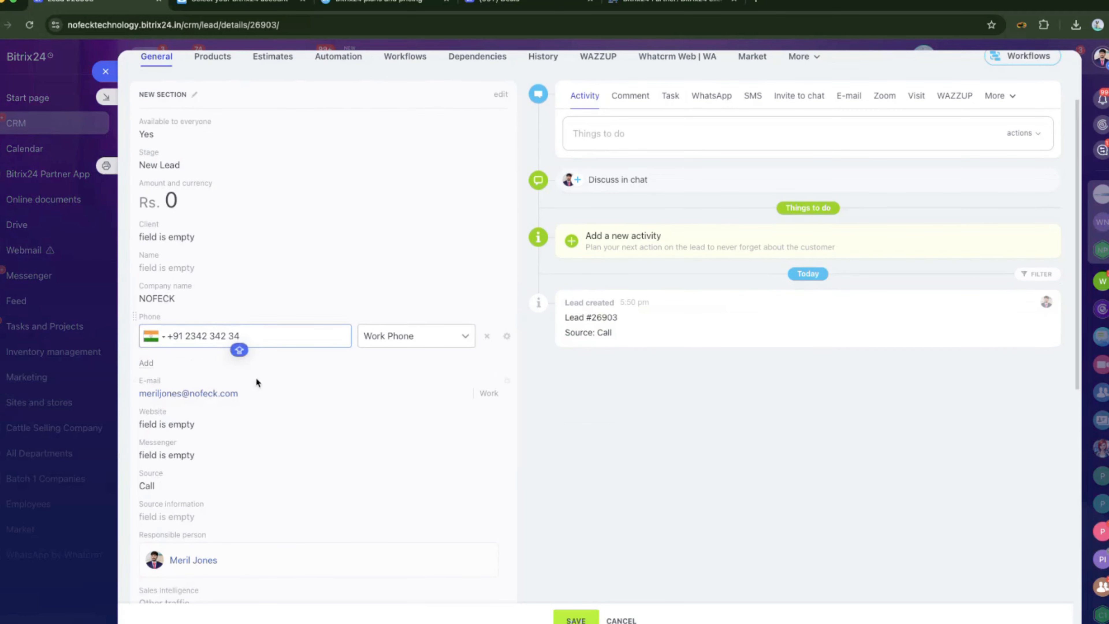
{"action": "left_click", "coordinate": [253, 390]}
{"action": "left_click", "coordinate": [274, 338]}
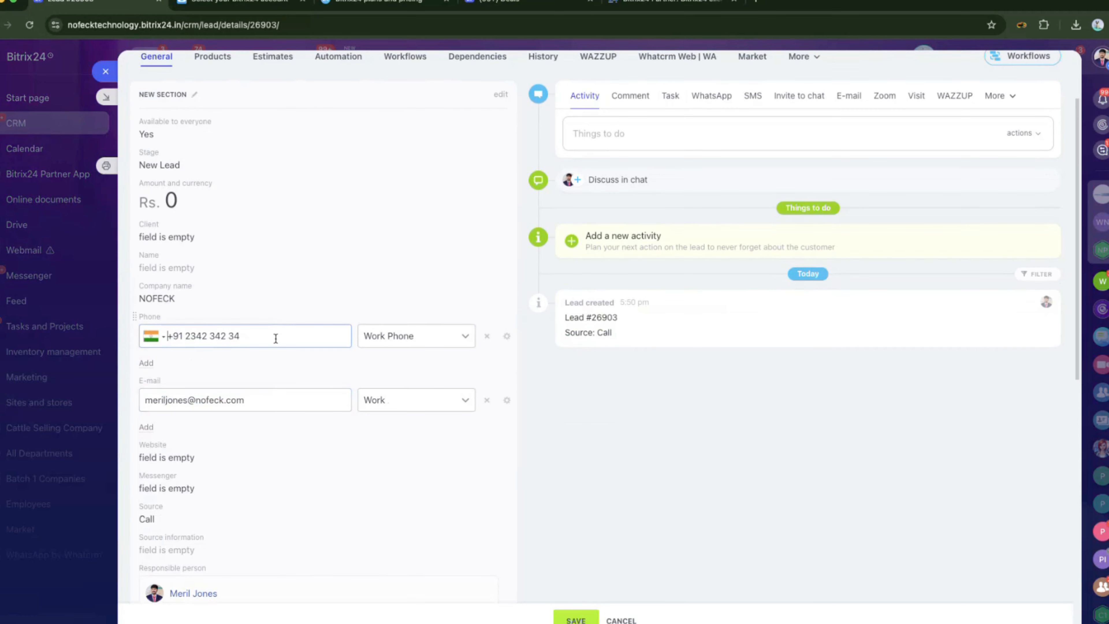
{"action": "left_click", "coordinate": [269, 394]}
Enter LGKJDF in the lead's Client Contact field and keep it as typed.
{"action": "left_click", "coordinate": [149, 235]}
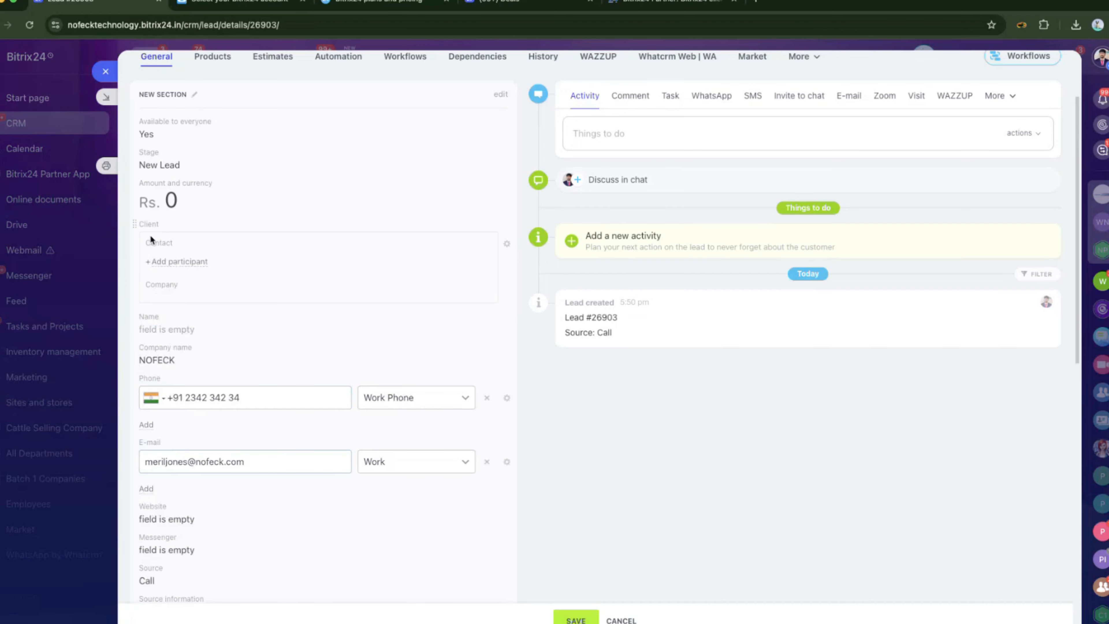
{"action": "left_click", "coordinate": [199, 262]}
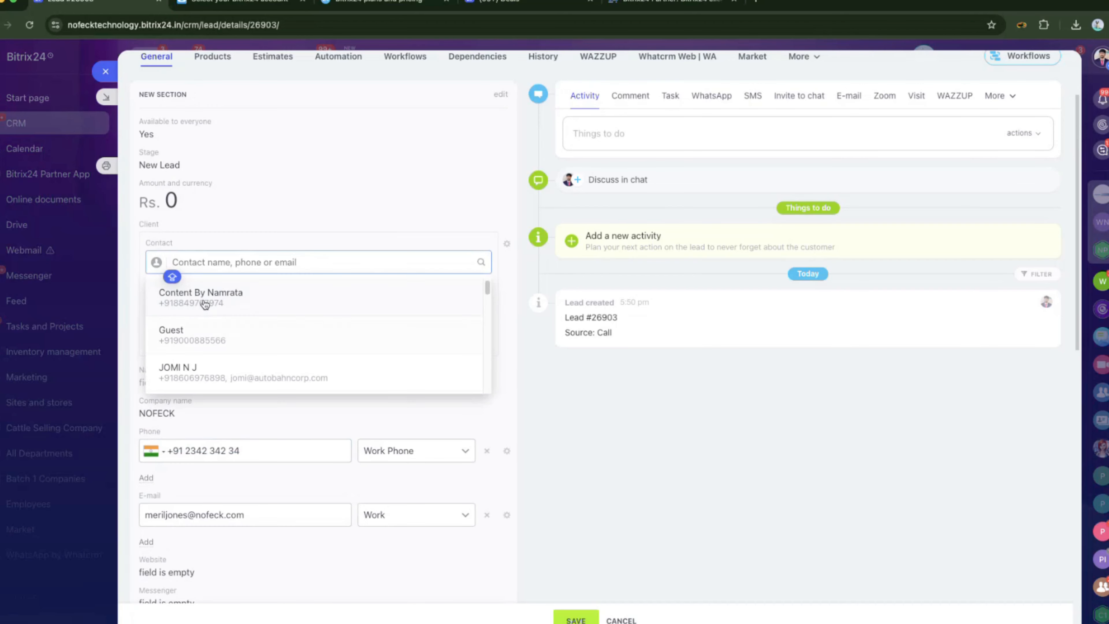
{"action": "left_click", "coordinate": [144, 282]}
{"action": "left_click", "coordinate": [180, 340]}
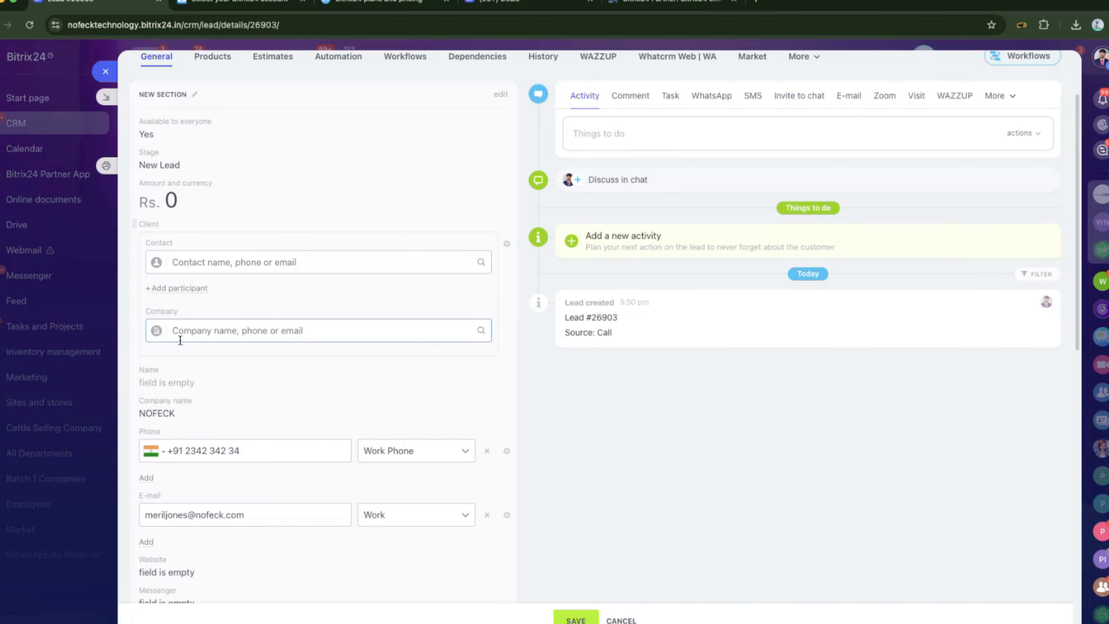
{"action": "left_click", "coordinate": [206, 263]}
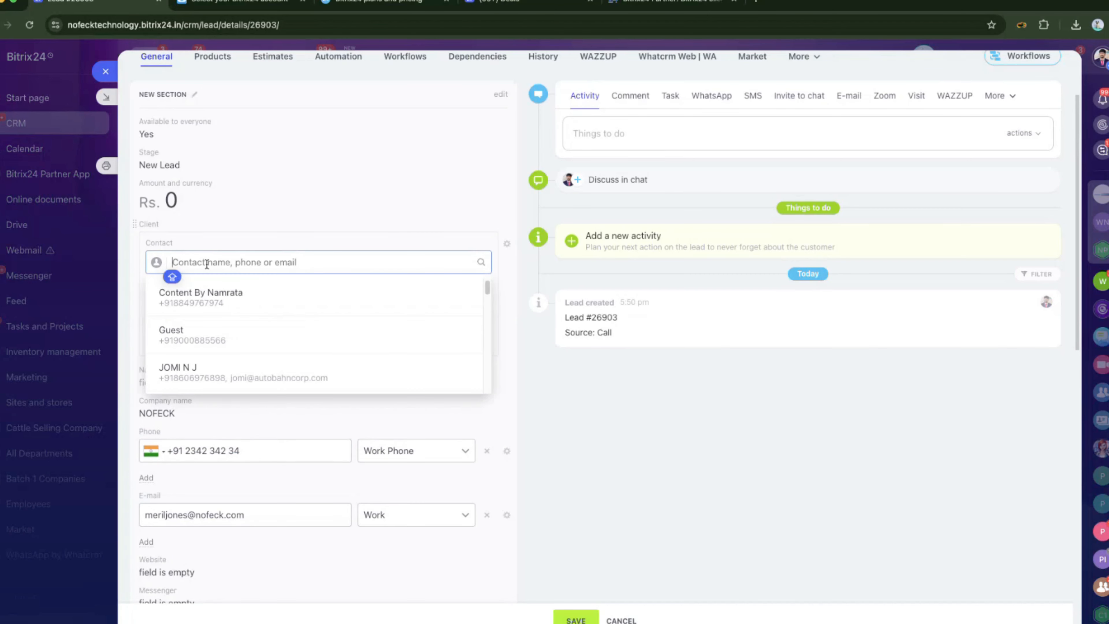
{"action": "type", "text": "LGKJDF"}
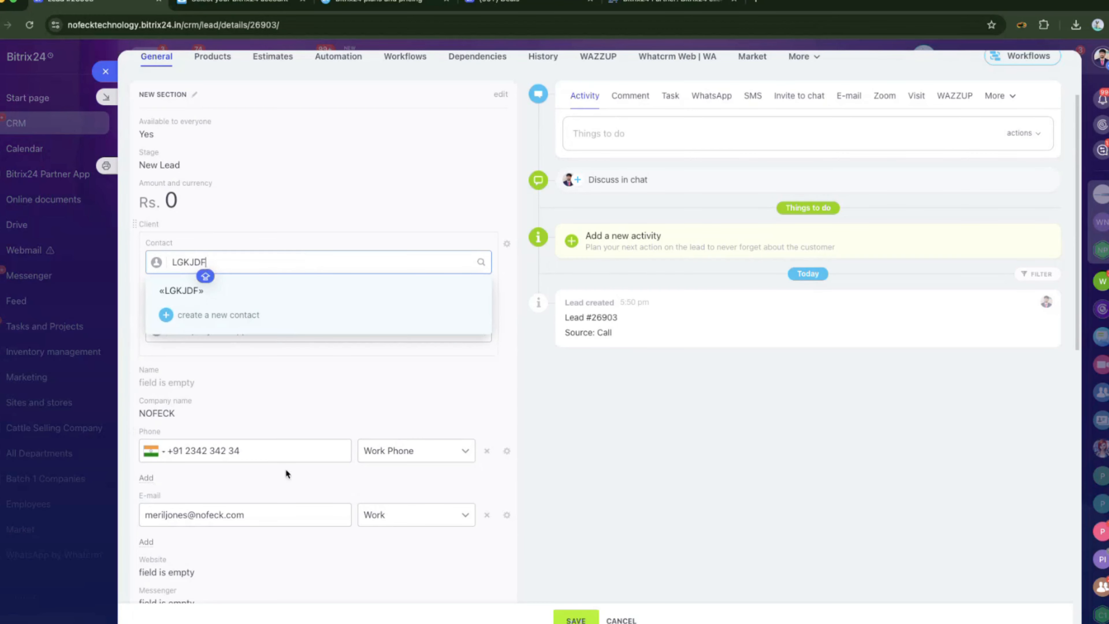
{"action": "left_click", "coordinate": [239, 451]}
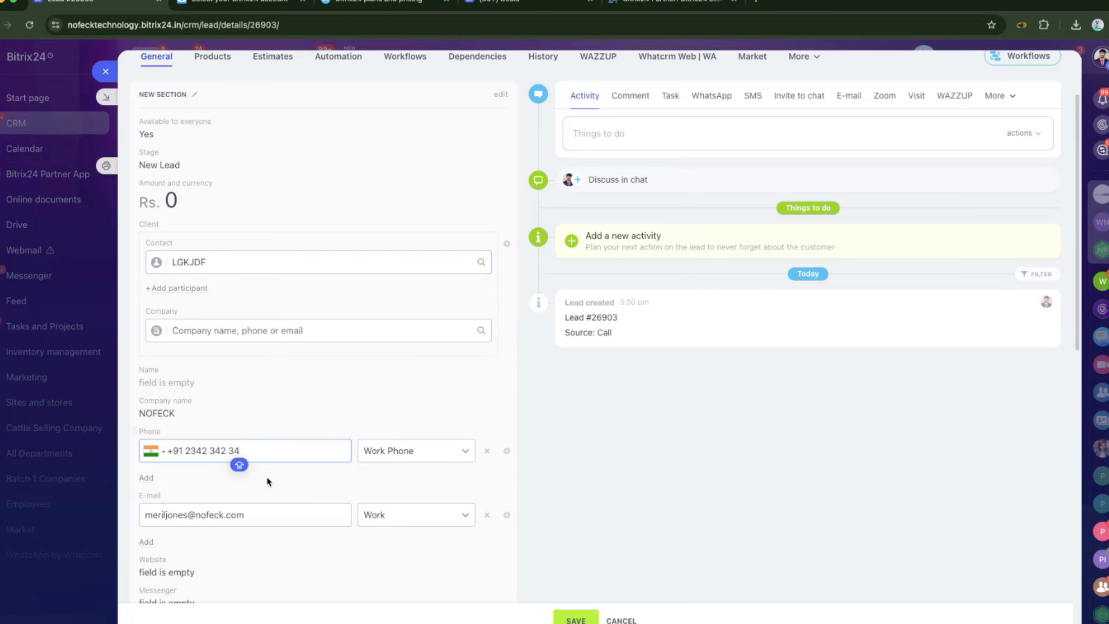
{"action": "scroll", "coordinate": [306, 521], "scroll_direction": "down", "scroll_amount": 3}
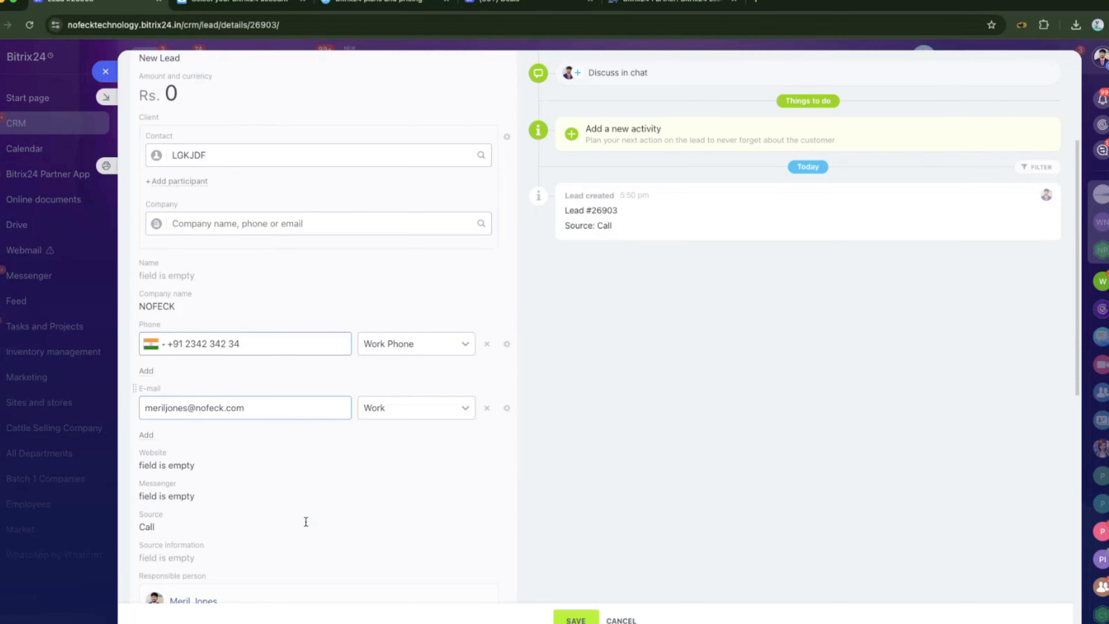
{"action": "scroll", "coordinate": [129, 74], "scroll_direction": "up", "scroll_amount": 5}
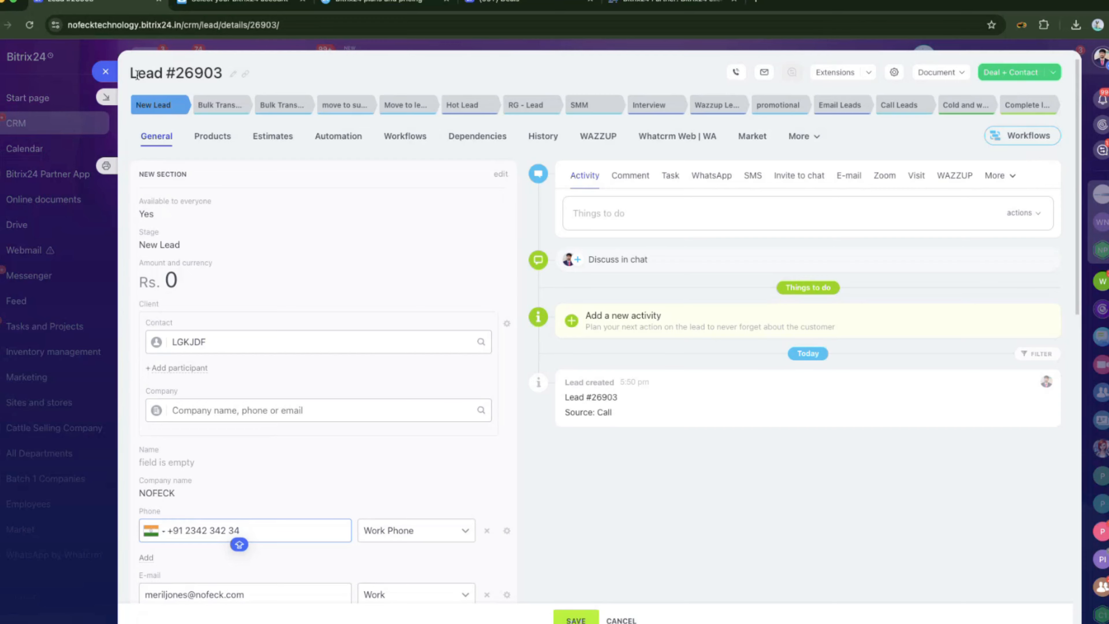
{"action": "scroll", "coordinate": [264, 428], "scroll_direction": "down", "scroll_amount": 4}
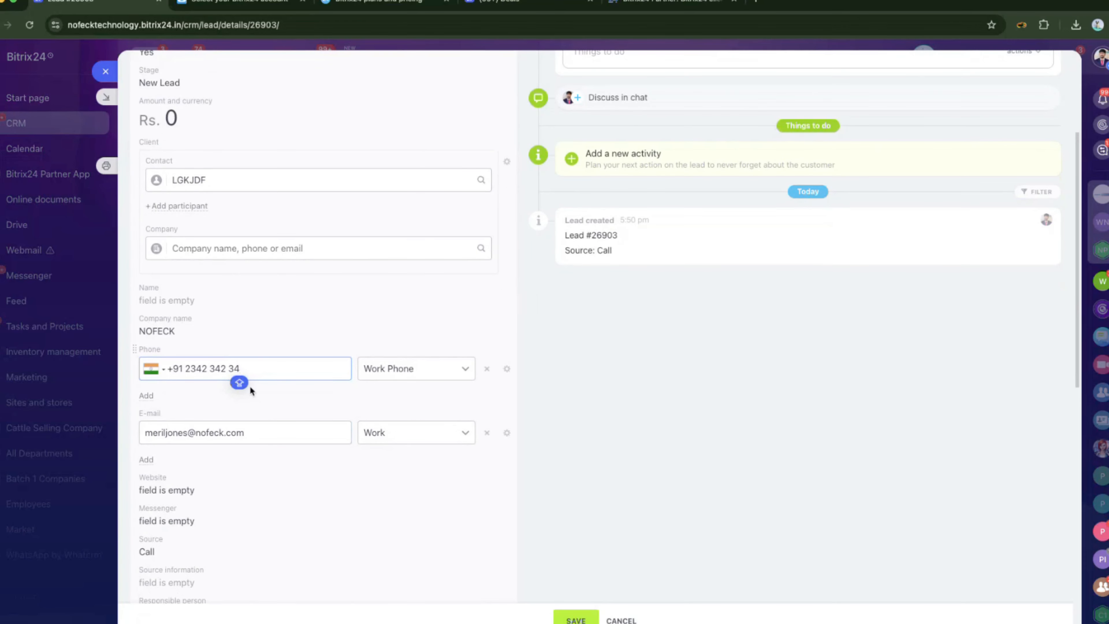
{"action": "scroll", "coordinate": [251, 382], "scroll_direction": "up", "scroll_amount": 5}
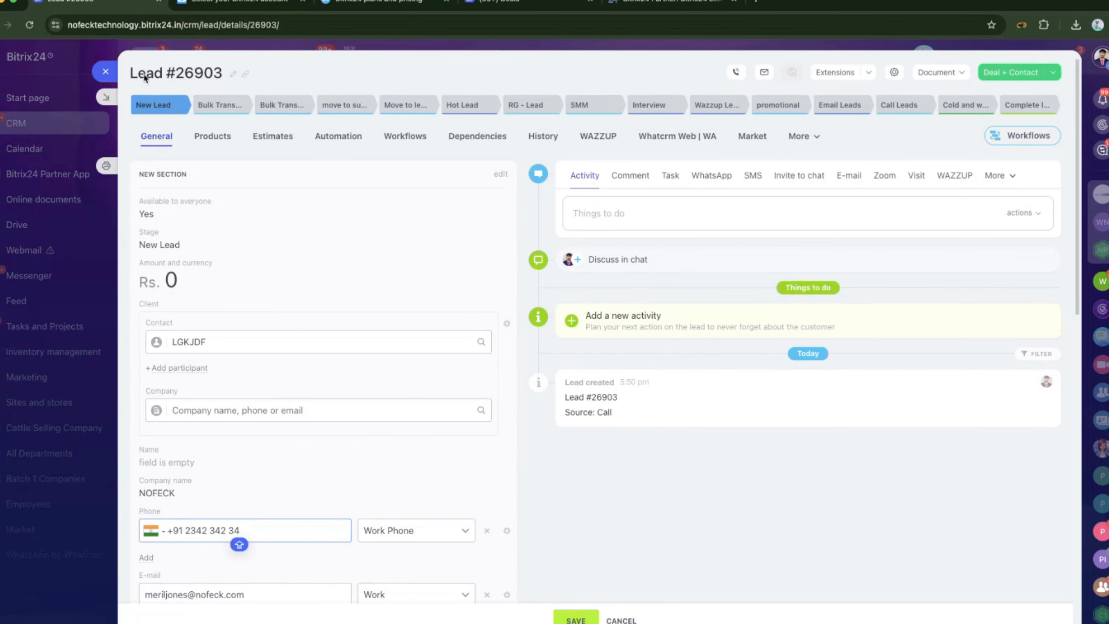
{"action": "scroll", "coordinate": [268, 299], "scroll_direction": "down", "scroll_amount": 9}
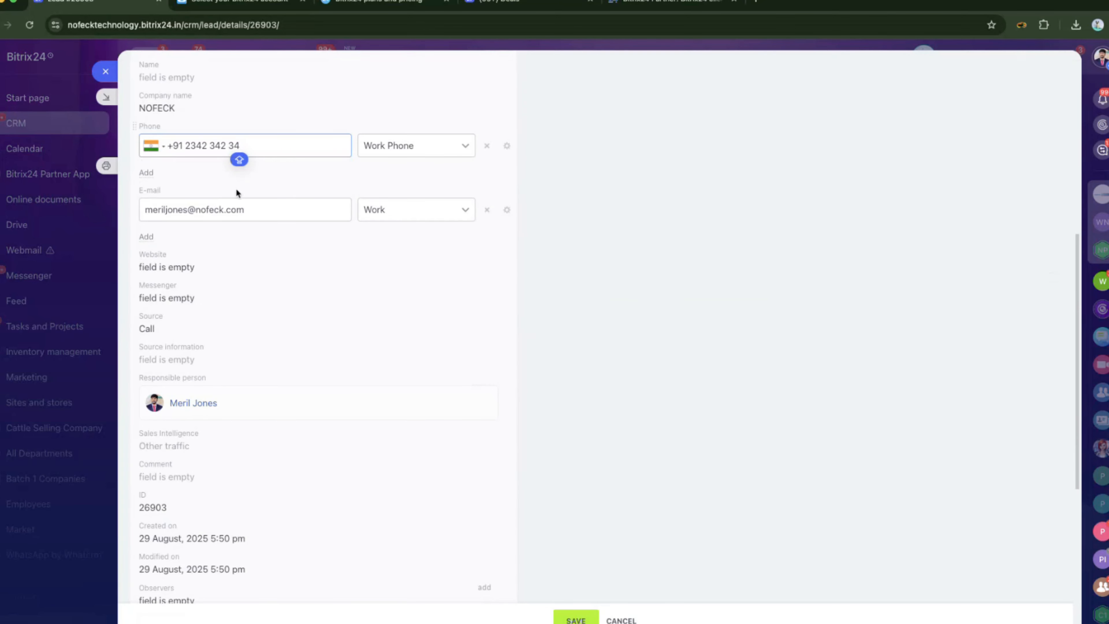